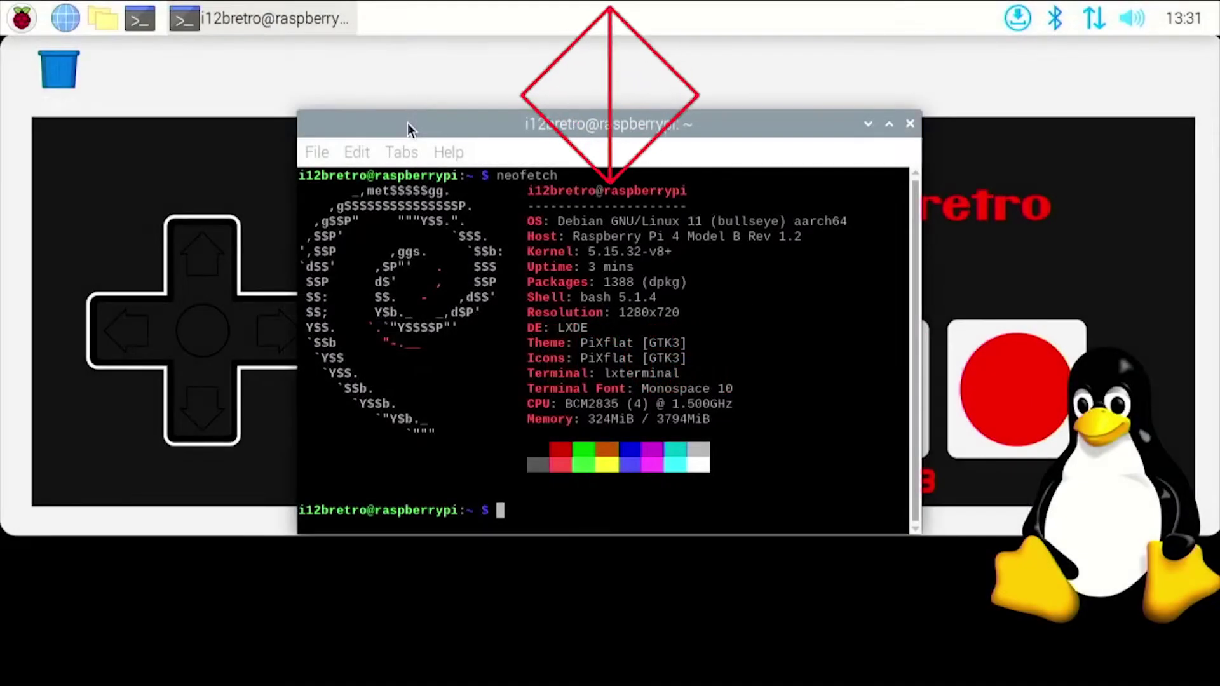
Step: Run df -h to show a 7.0G root at 49% used, then start typing a sudo shutdown command
{"action": "type", "text": "df "}
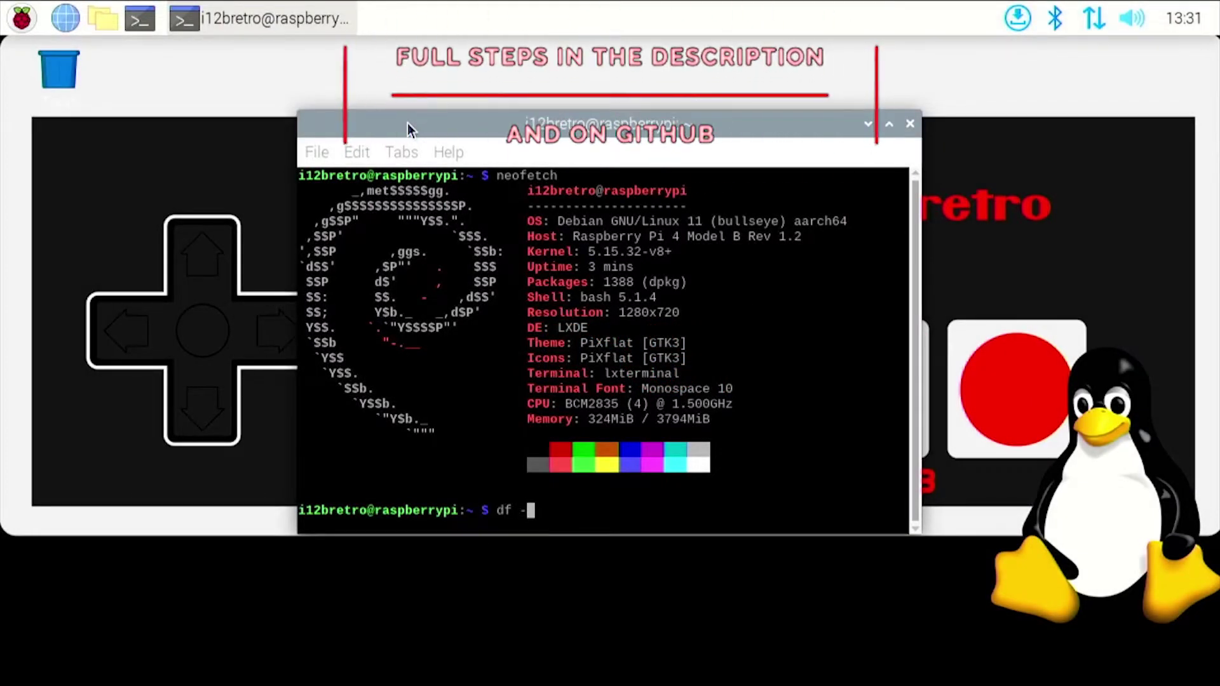
{"action": "type", "text": "-h"}
{"action": "key", "text": "Return"}
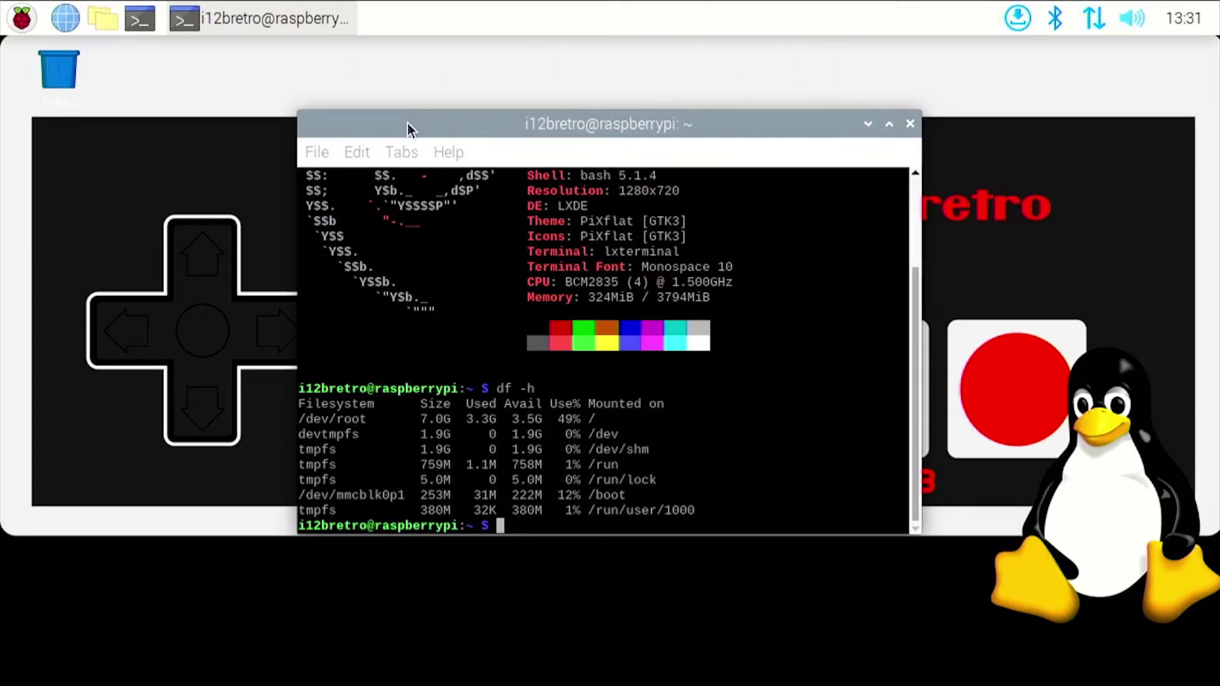
{"action": "type", "text": "sudo shutdow"}
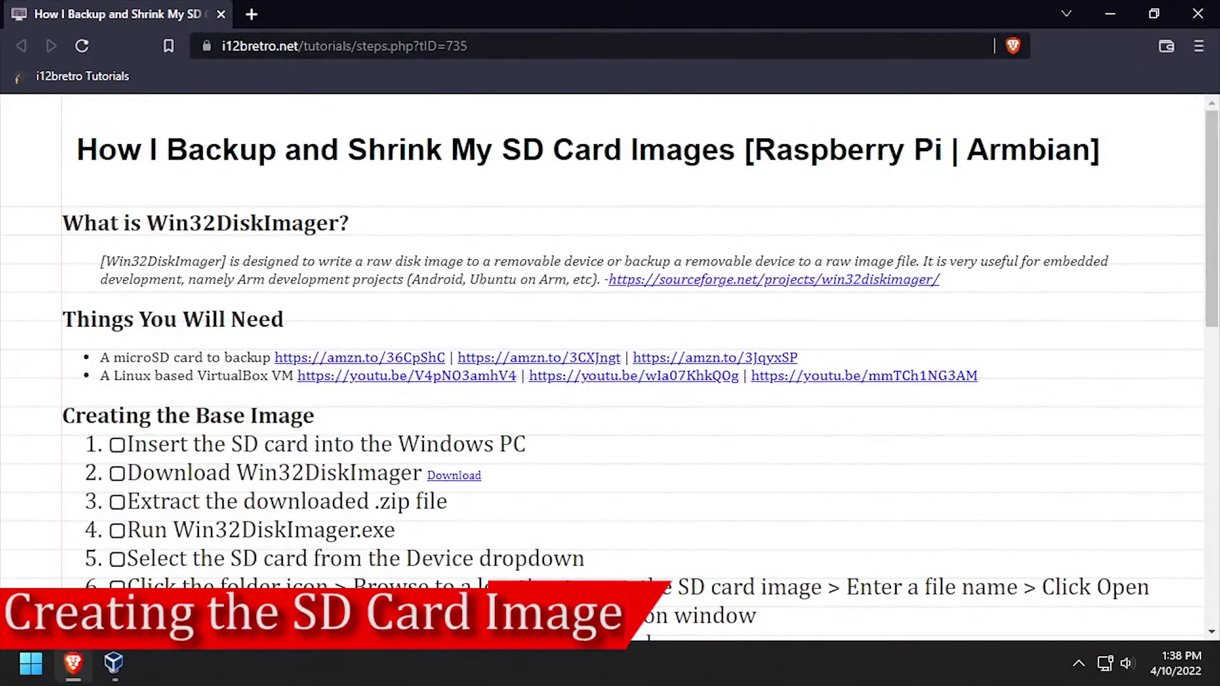
Step: Save Win32DiskImager-1.0.0-binary.zip from SourceForge, close that tab, and reveal the download in its folder
{"action": "left_click", "coordinate": [453, 474]}
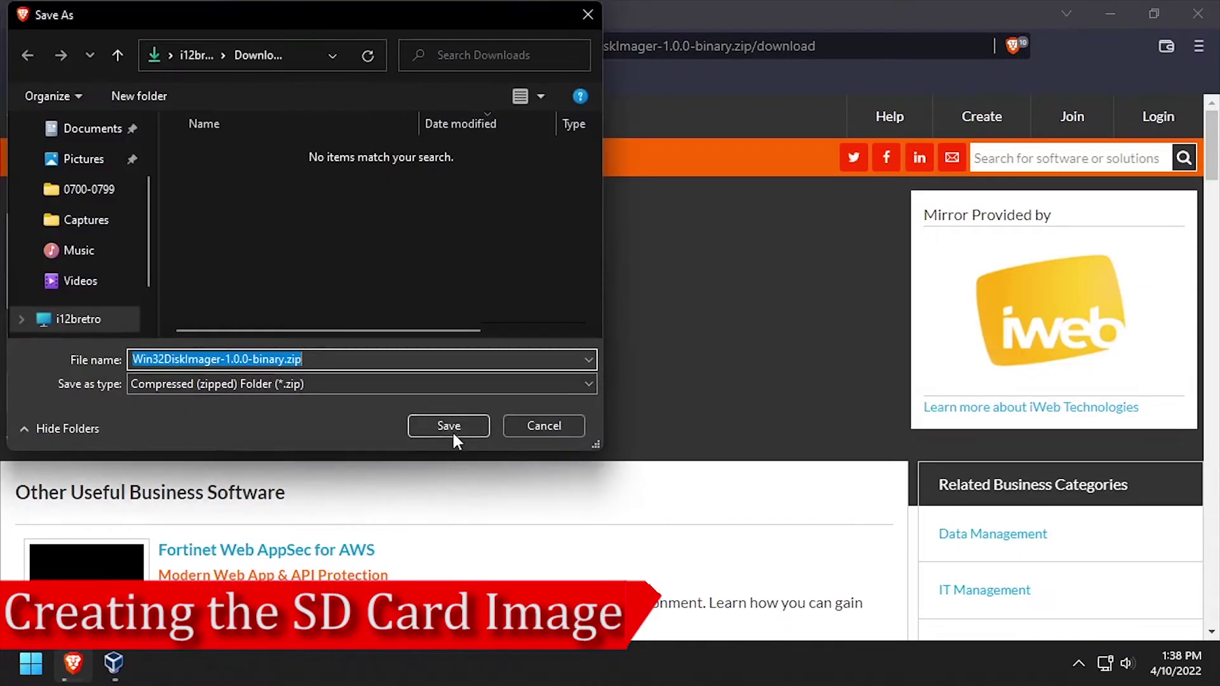
{"action": "left_click", "coordinate": [452, 430]}
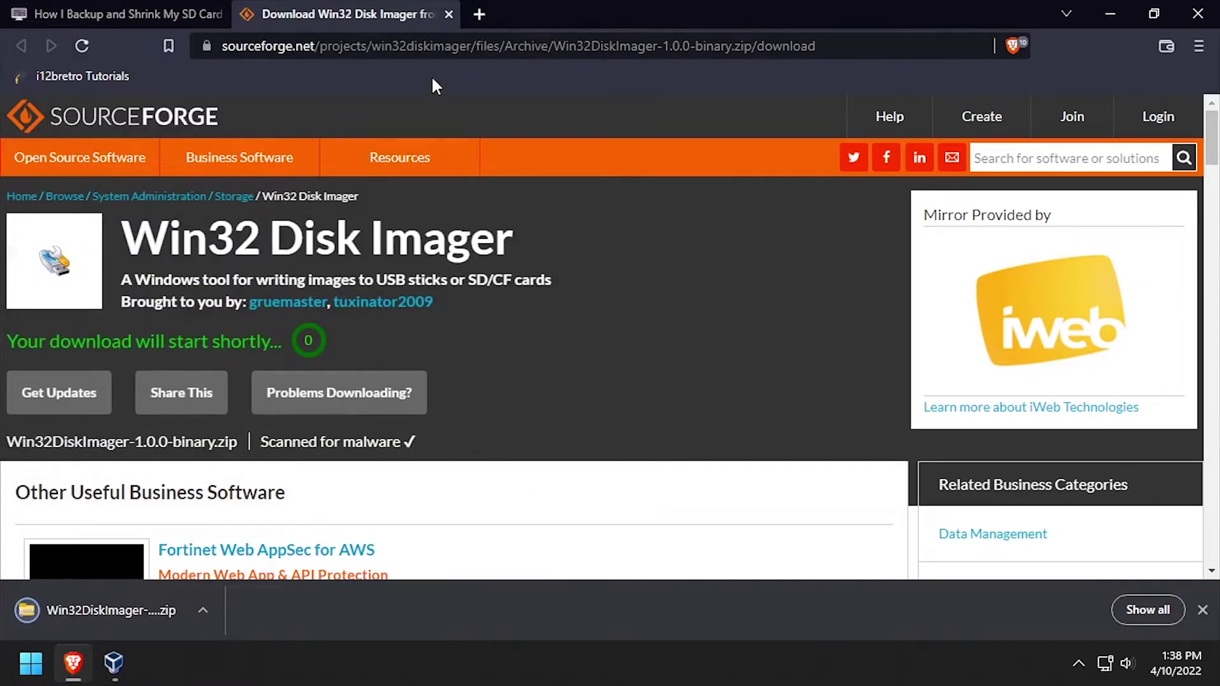
{"action": "left_click", "coordinate": [449, 14]}
{"action": "right_click", "coordinate": [95, 624]}
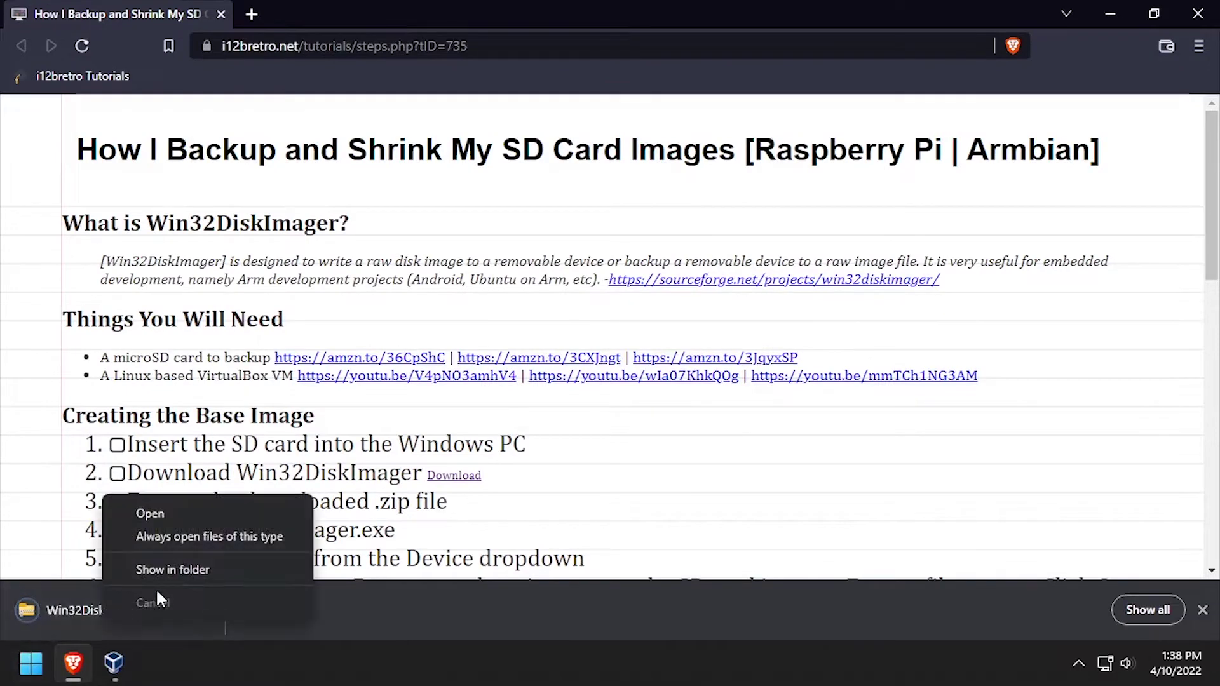
{"action": "left_click", "coordinate": [165, 569]}
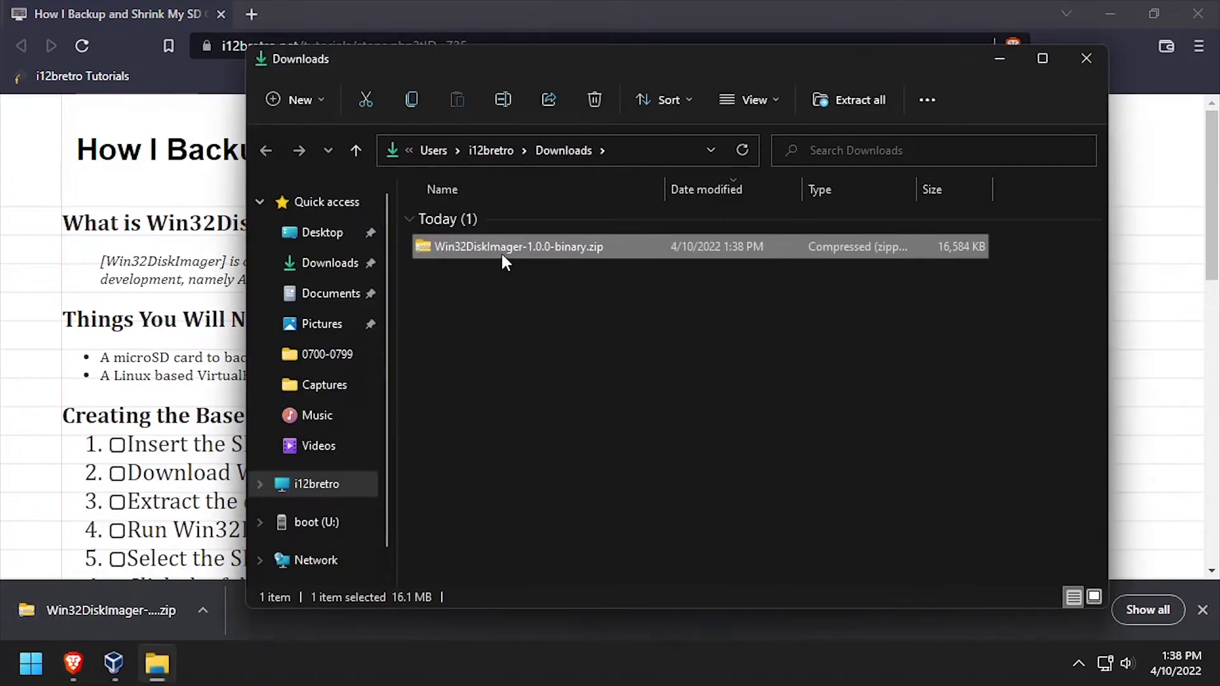
Step: Extract the zip with 7-Zip into its own Win32DiskImager-1.0.0-binary folder
{"action": "right_click", "coordinate": [501, 251]}
{"action": "left_click", "coordinate": [587, 555]}
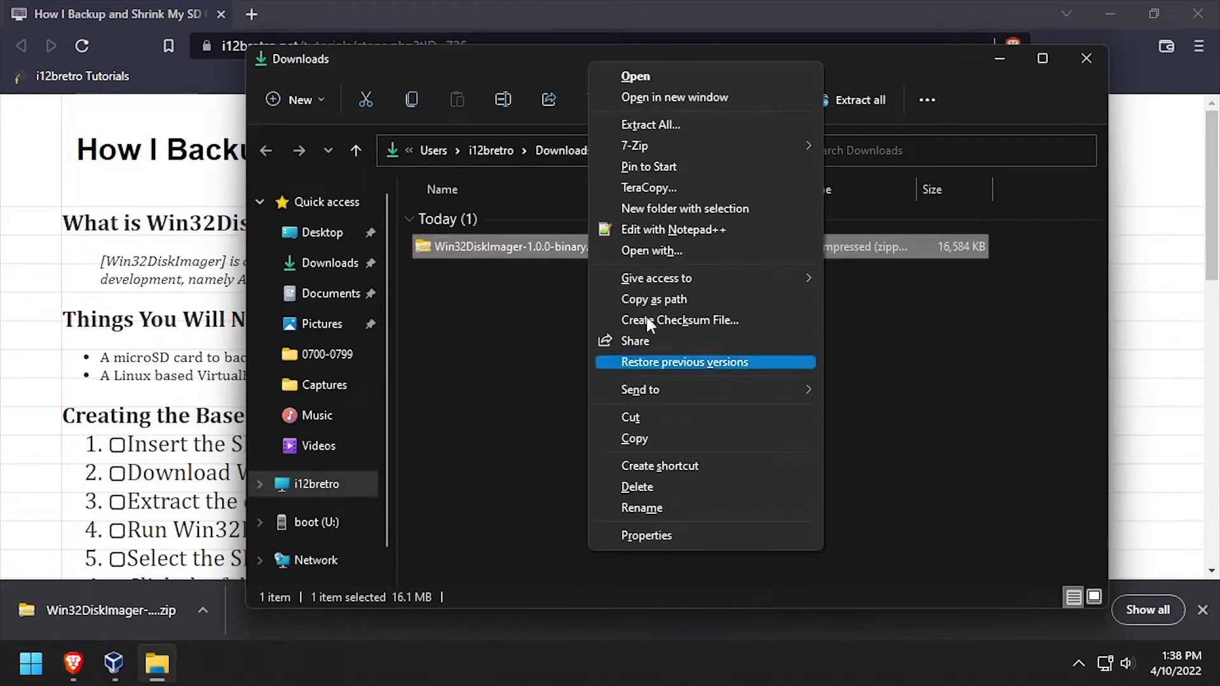
{"action": "mouse_move", "coordinate": [670, 147]}
{"action": "left_click", "coordinate": [396, 225]}
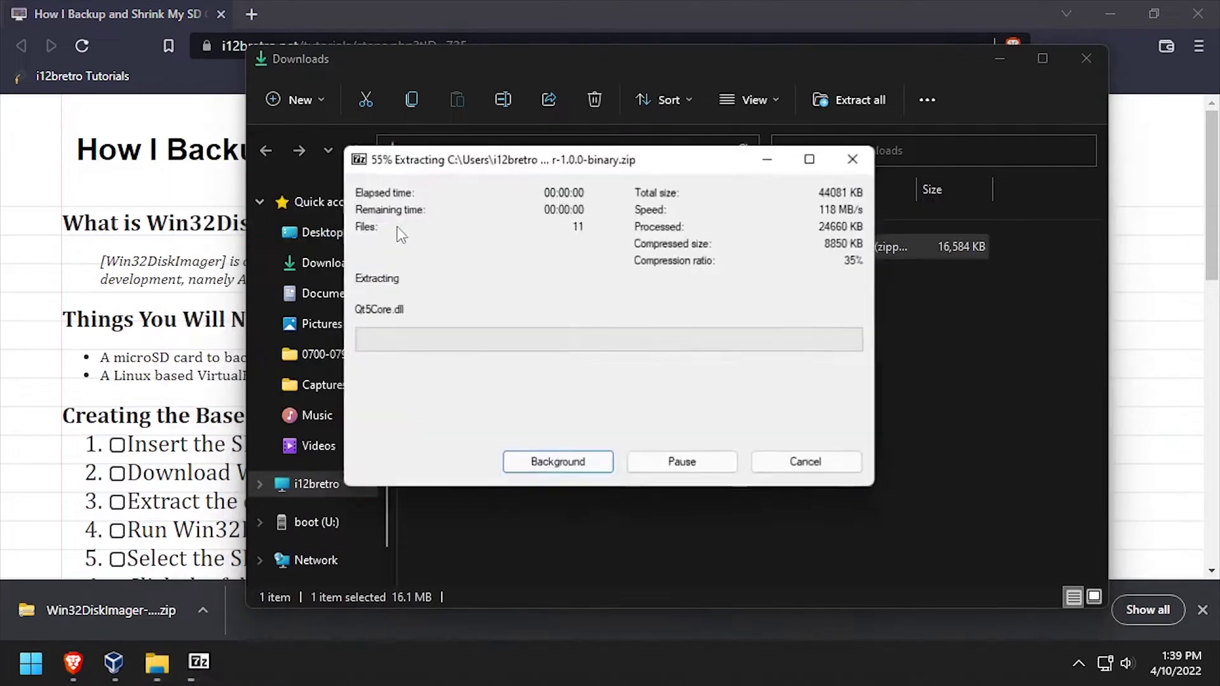
Step: Open the extracted folder and launch Win32DiskImager.exe
{"action": "double_click", "coordinate": [468, 269]}
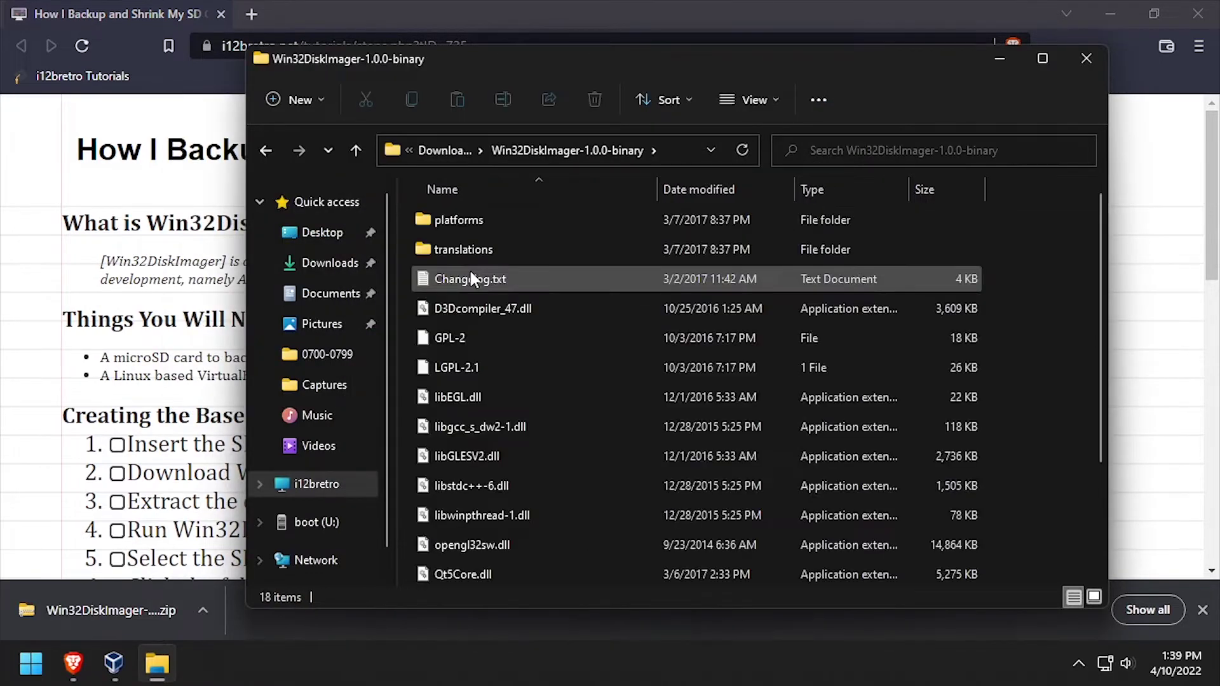
{"action": "scroll", "coordinate": [513, 478], "scroll_direction": "down", "scroll_amount": 2}
{"action": "double_click", "coordinate": [463, 573]}
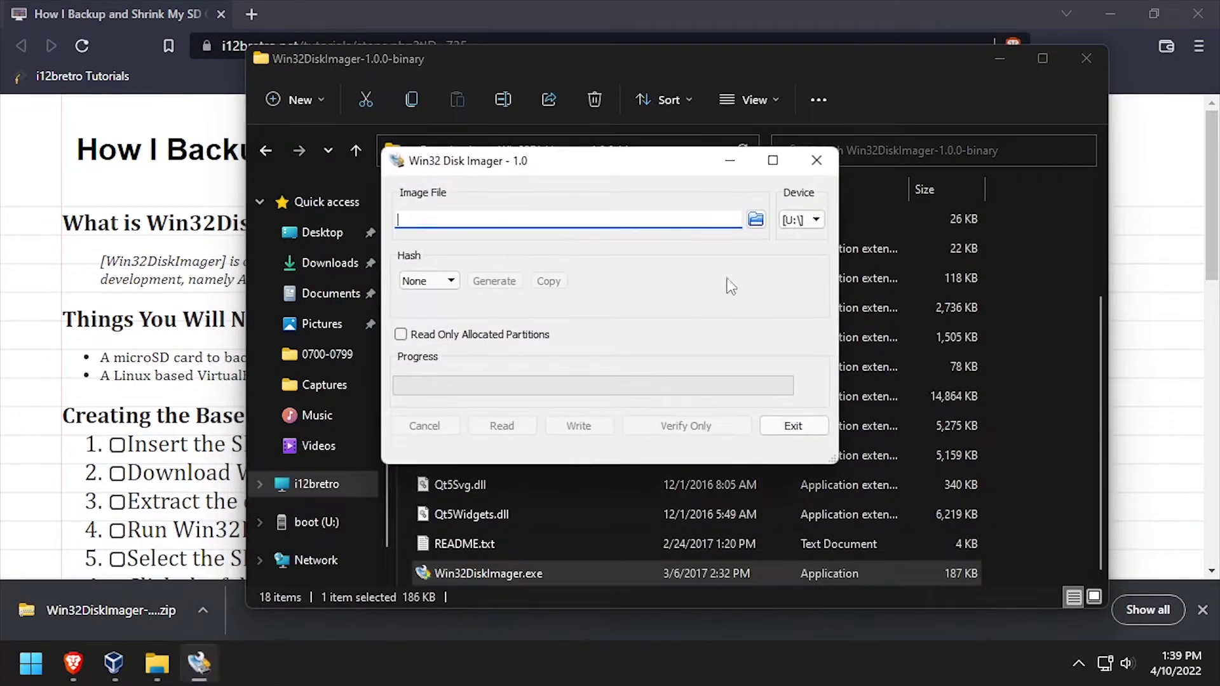
Step: Read the SD card on U: into Downloads as RaspberryPiOS_8GB, acknowledge success, and exit the imager
{"action": "left_click", "coordinate": [755, 219]}
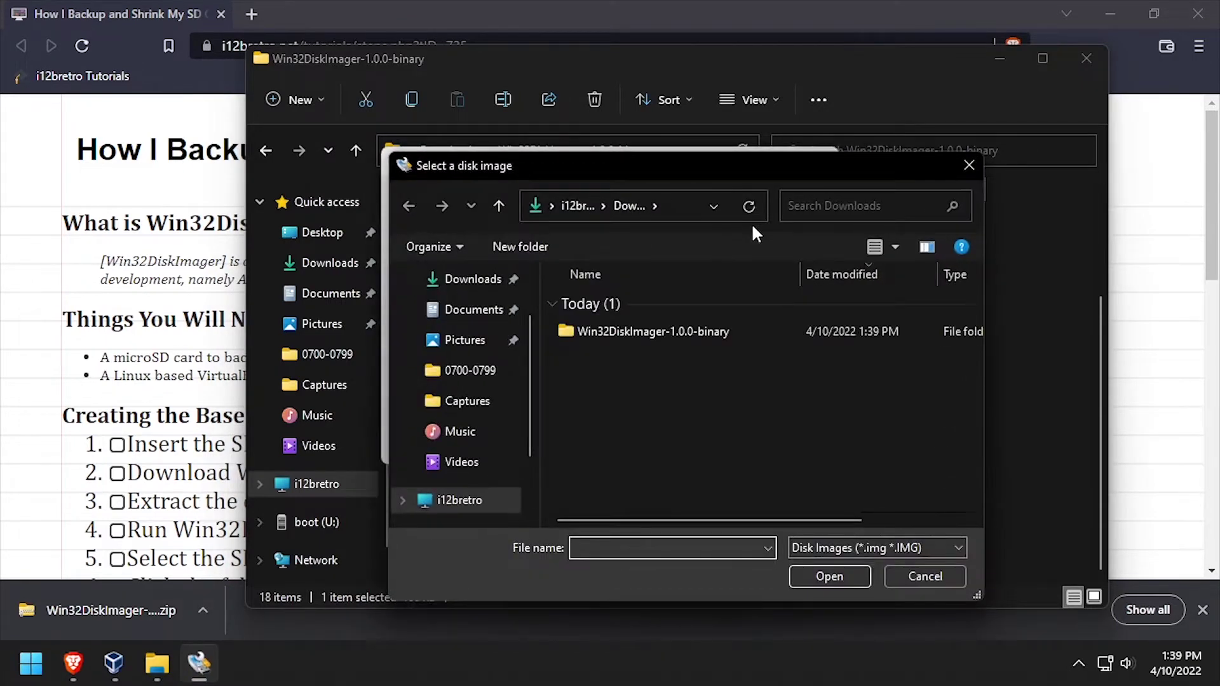
{"action": "left_click", "coordinate": [463, 281]}
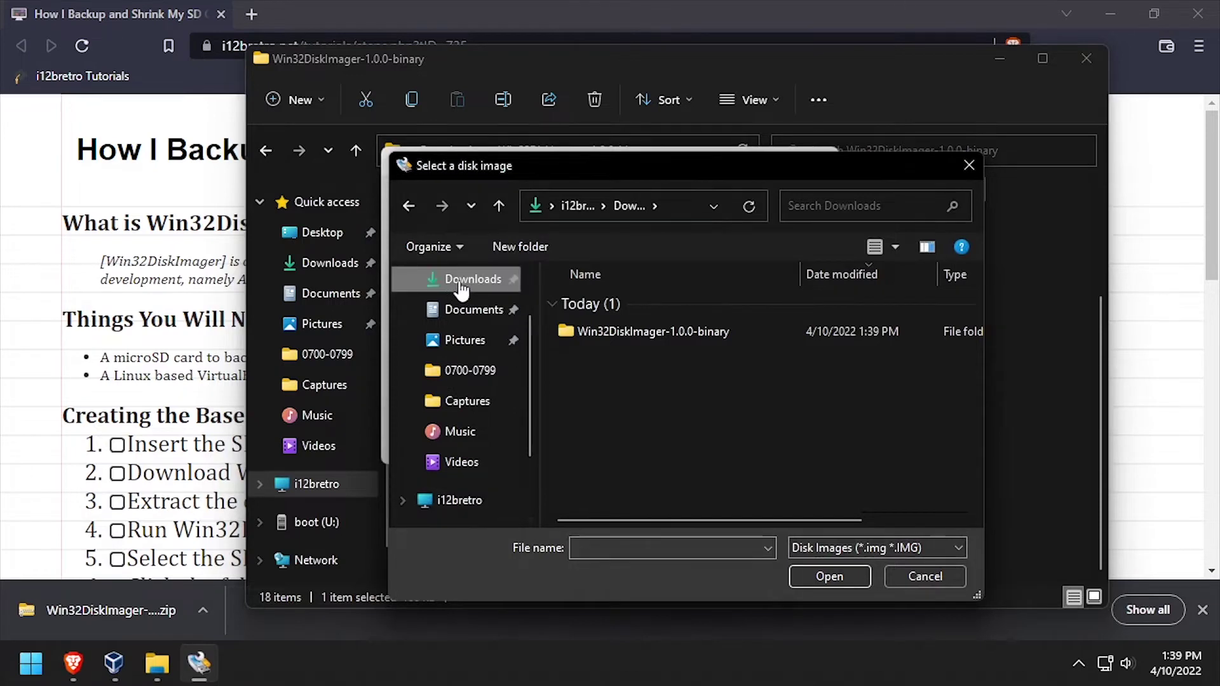
{"action": "left_click", "coordinate": [631, 545]}
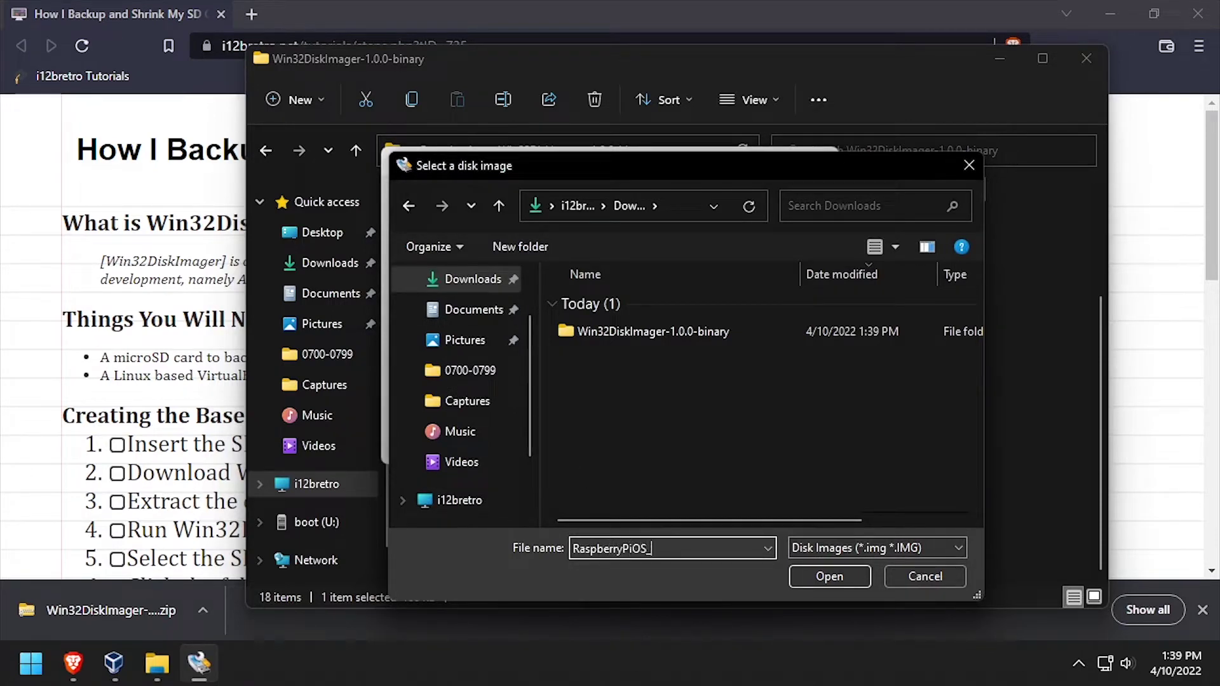
{"action": "key", "text": "Return"}
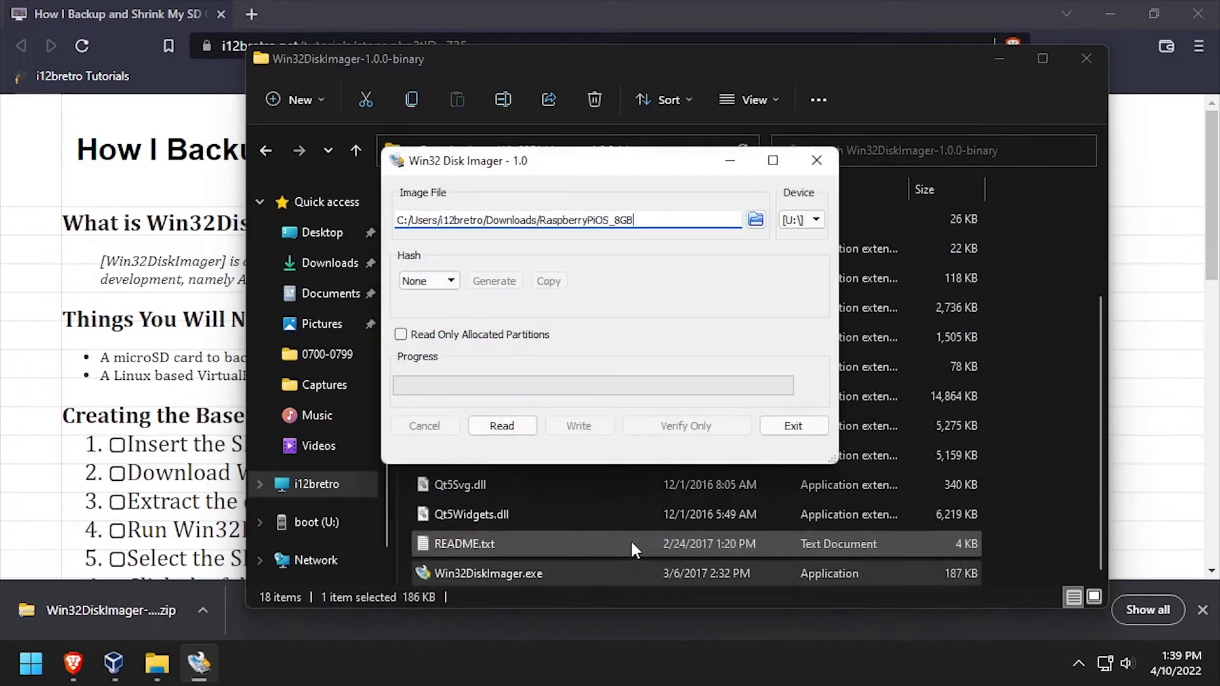
{"action": "left_click", "coordinate": [503, 434]}
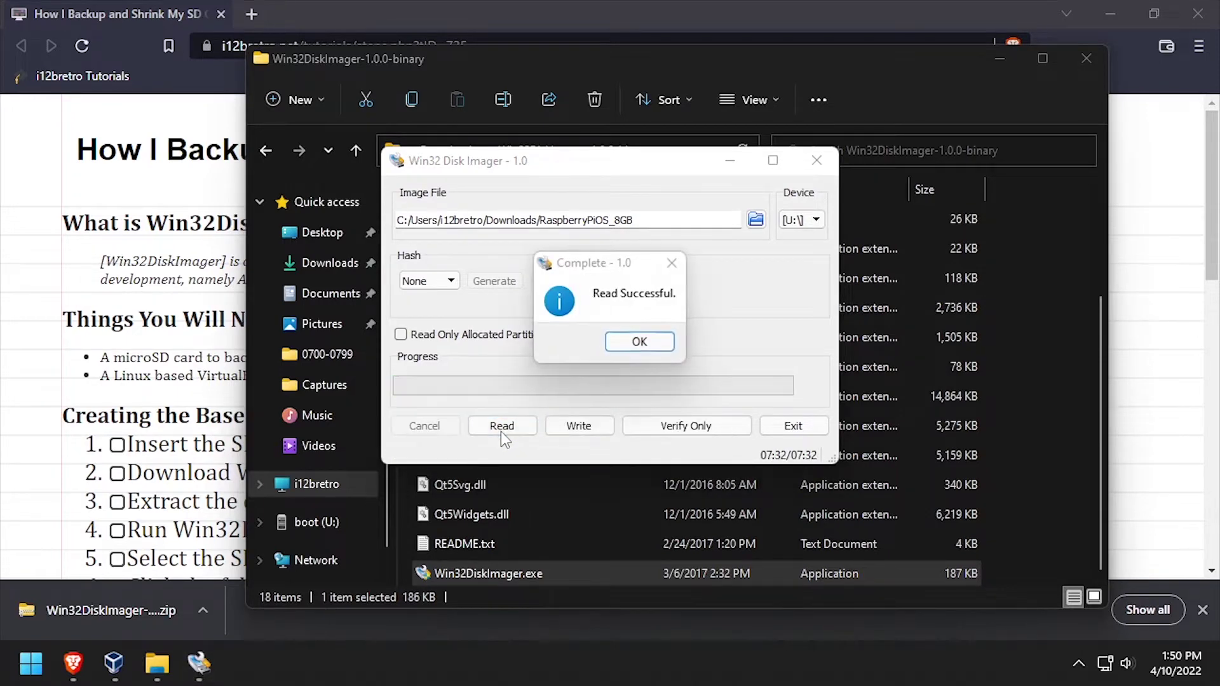
{"action": "left_click", "coordinate": [670, 341]}
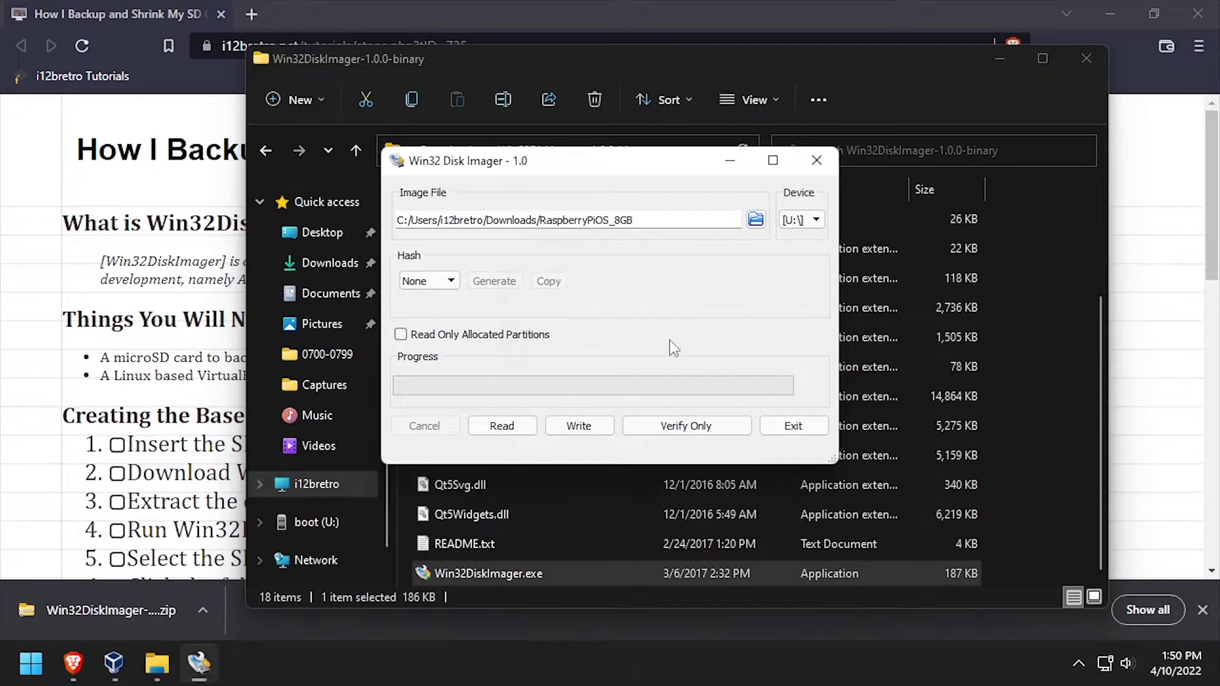
{"action": "left_click", "coordinate": [809, 423]}
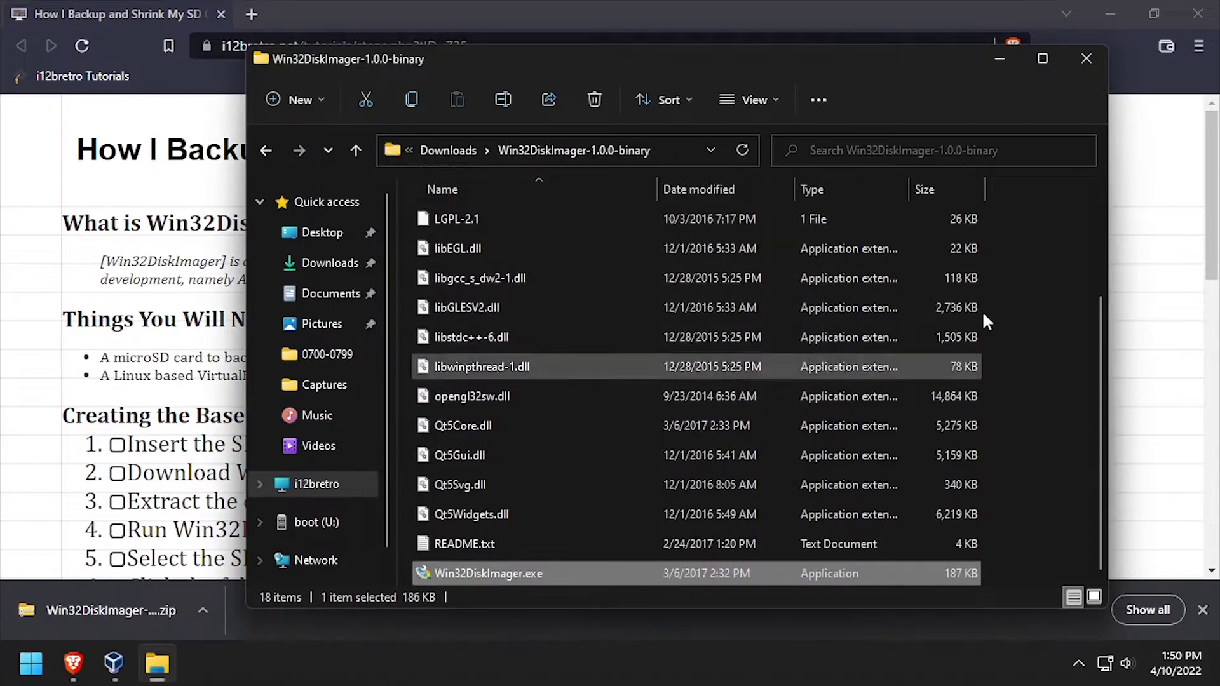
Step: Close the extracted folder, start the Debian VM in VirtualBox and open a guest terminal
{"action": "left_click", "coordinate": [1088, 59]}
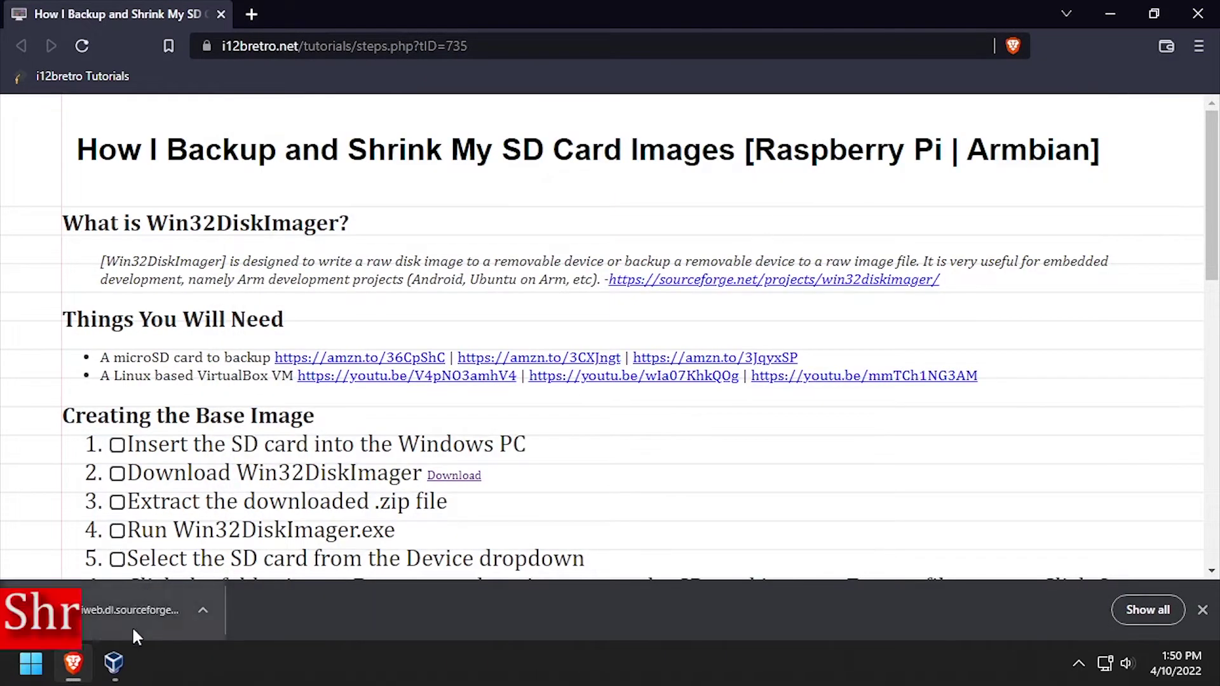
{"action": "left_click", "coordinate": [119, 661]}
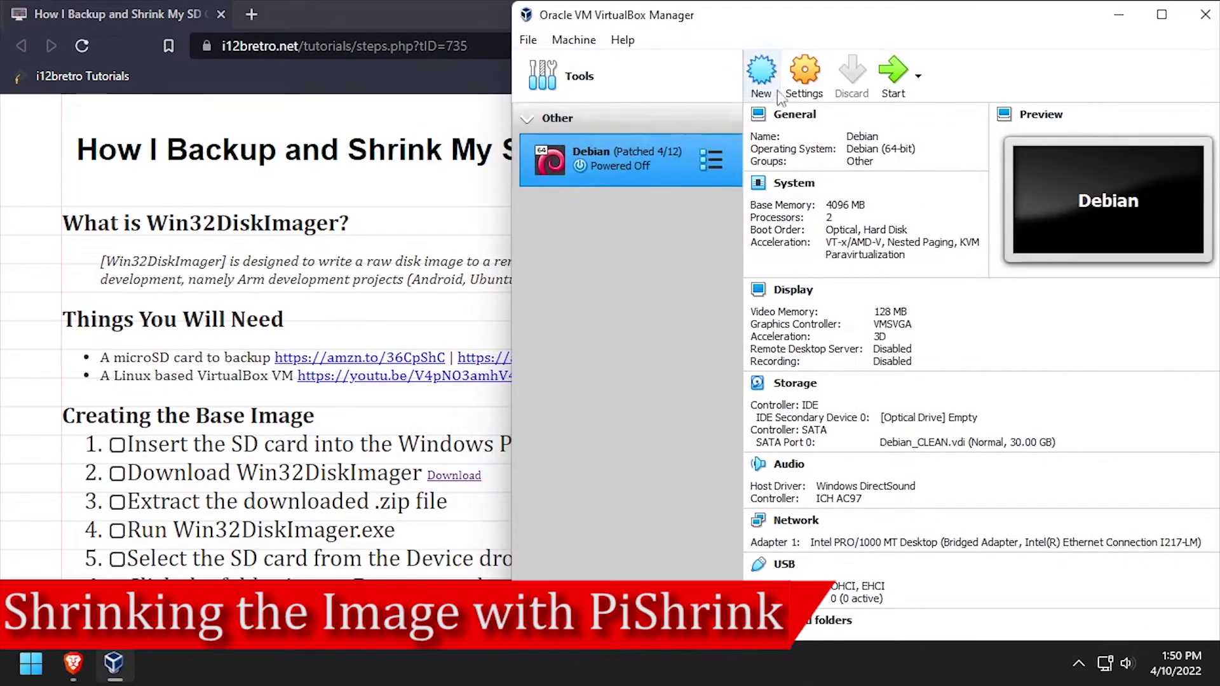
{"action": "left_click", "coordinate": [898, 94]}
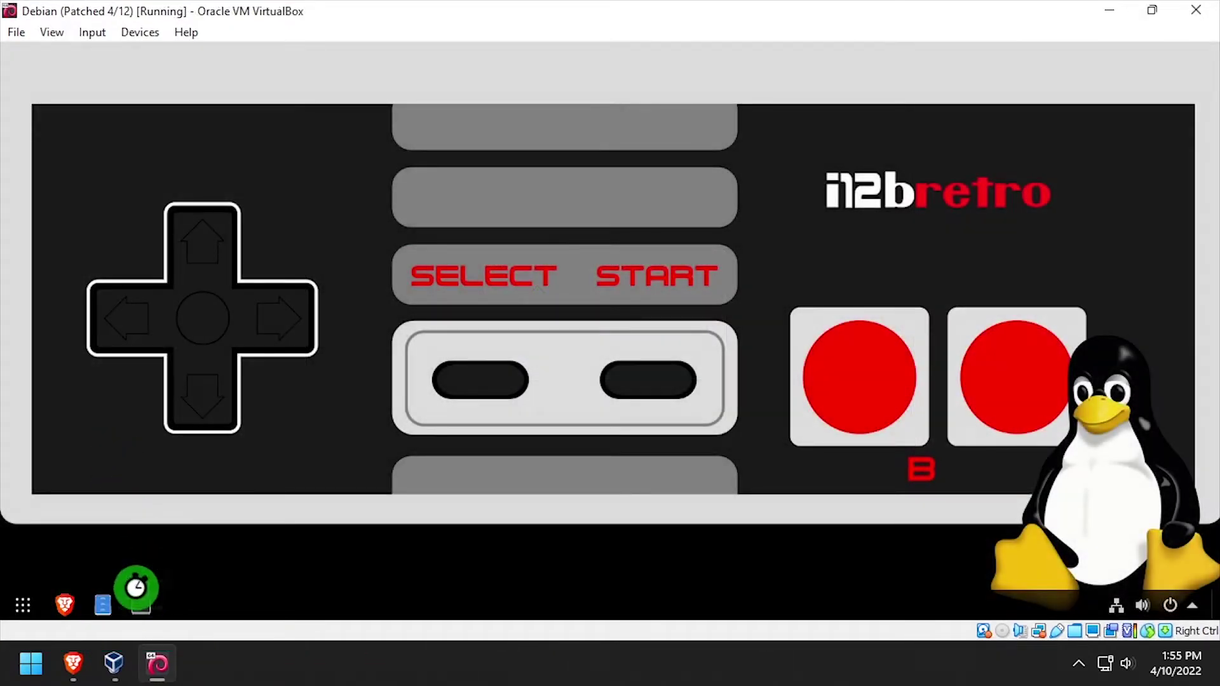
{"action": "left_click", "coordinate": [140, 609]}
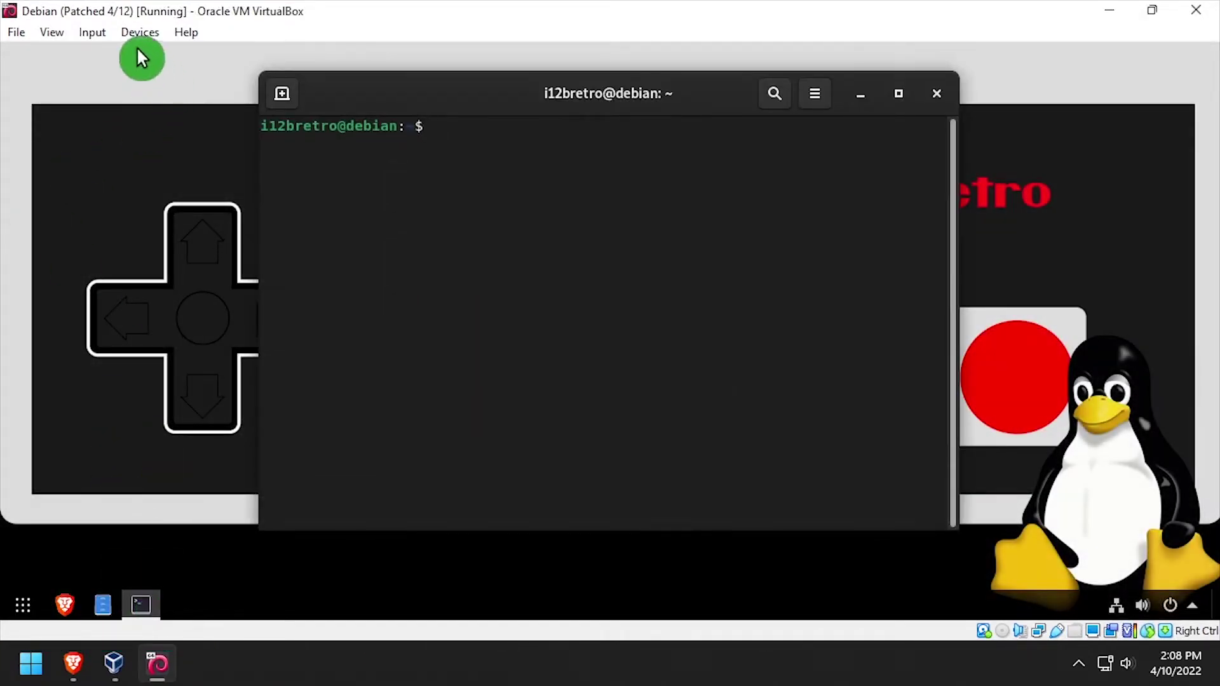
Step: Add the host Downloads folder as an auto-mounted shared folder at /host and save the settings
{"action": "left_click", "coordinate": [136, 38]}
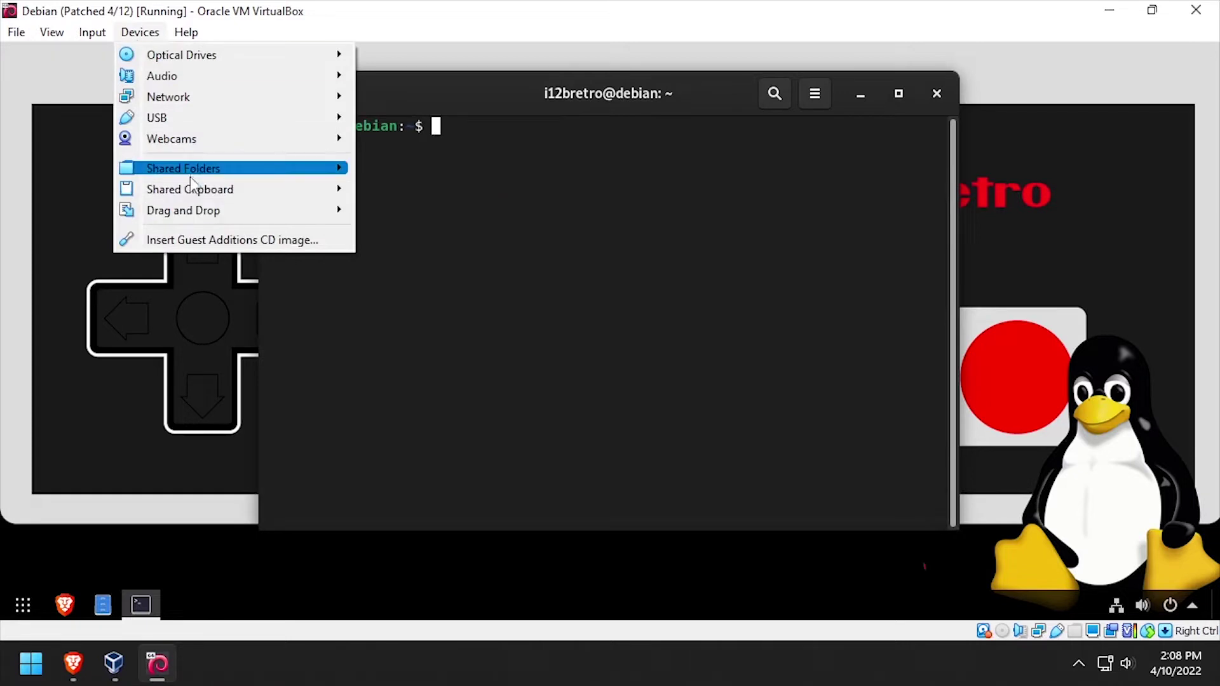
{"action": "mouse_move", "coordinate": [191, 168]}
{"action": "left_click", "coordinate": [406, 169]}
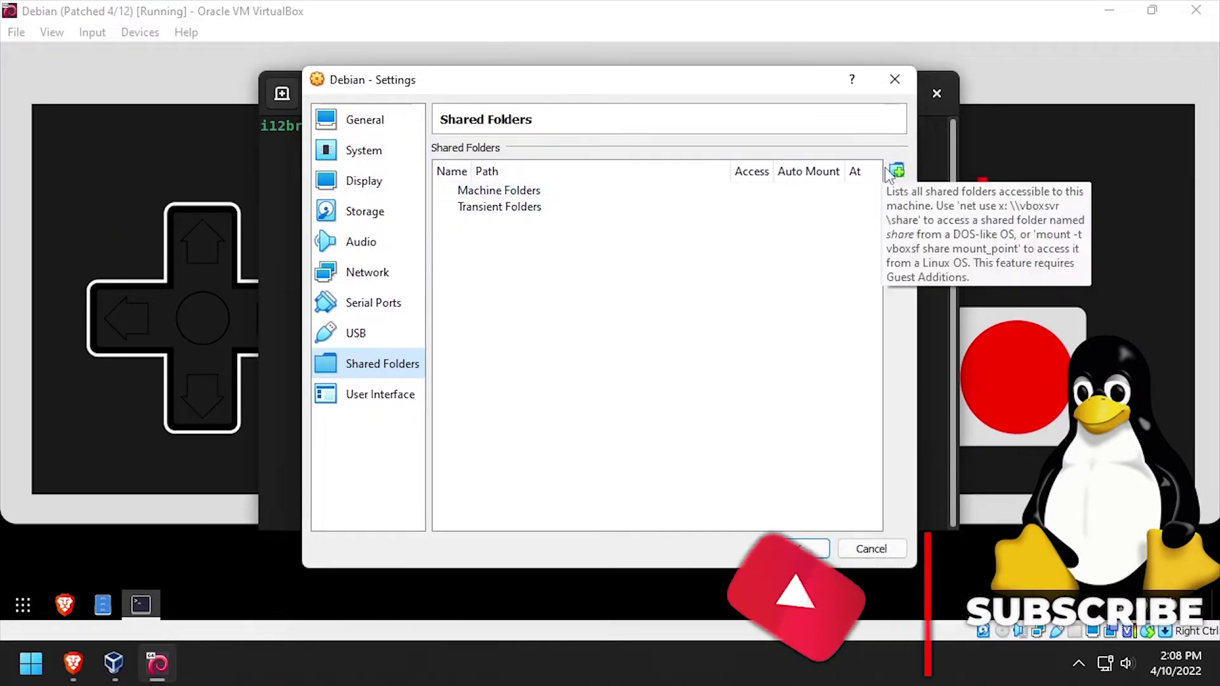
{"action": "left_click", "coordinate": [891, 171]}
{"action": "left_click", "coordinate": [730, 241]}
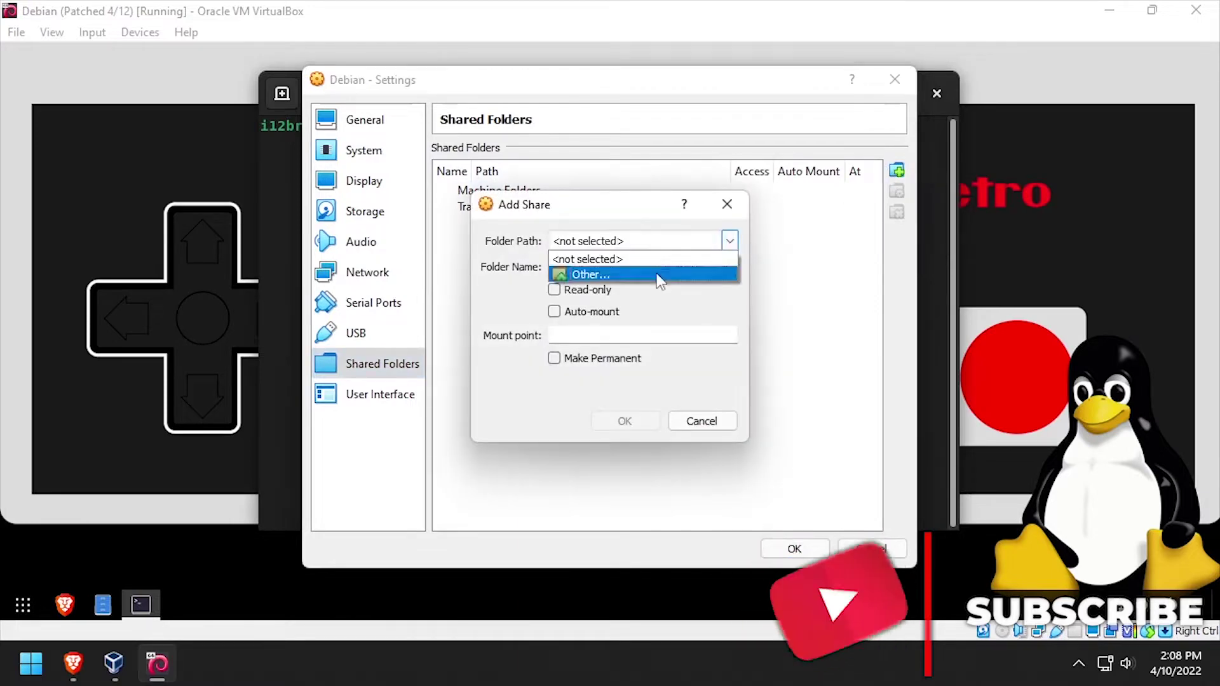
{"action": "left_click", "coordinate": [658, 280]}
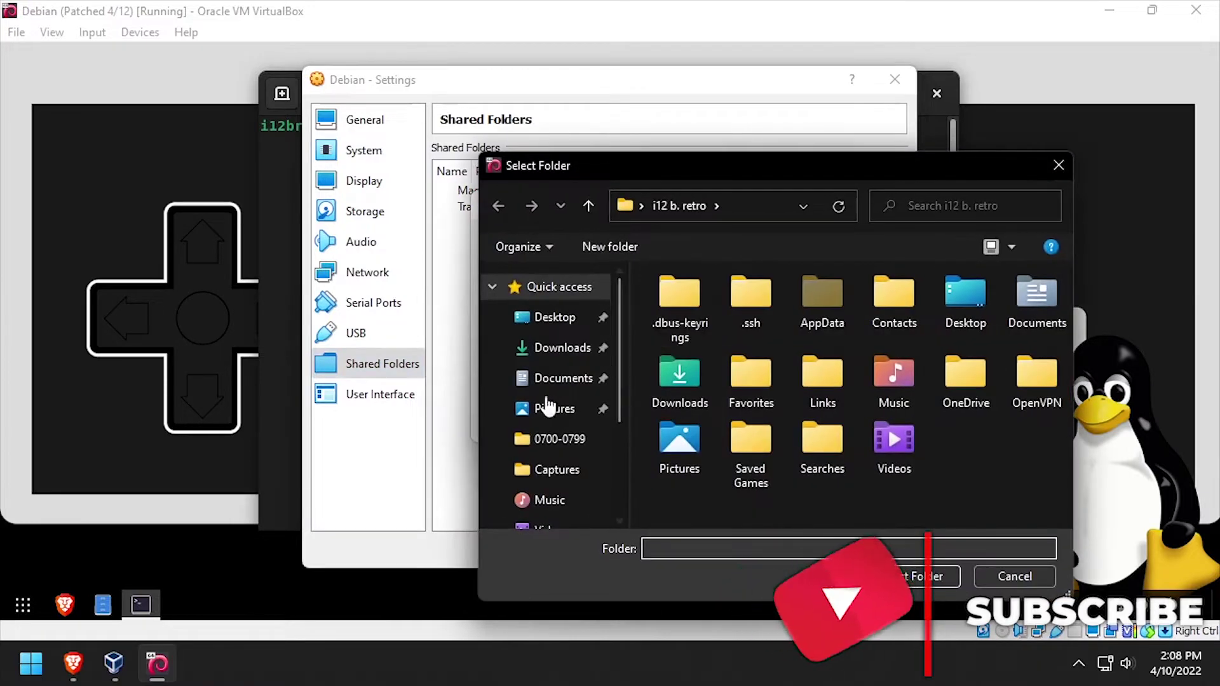
{"action": "left_click", "coordinate": [553, 348]}
{"action": "left_click", "coordinate": [869, 579]}
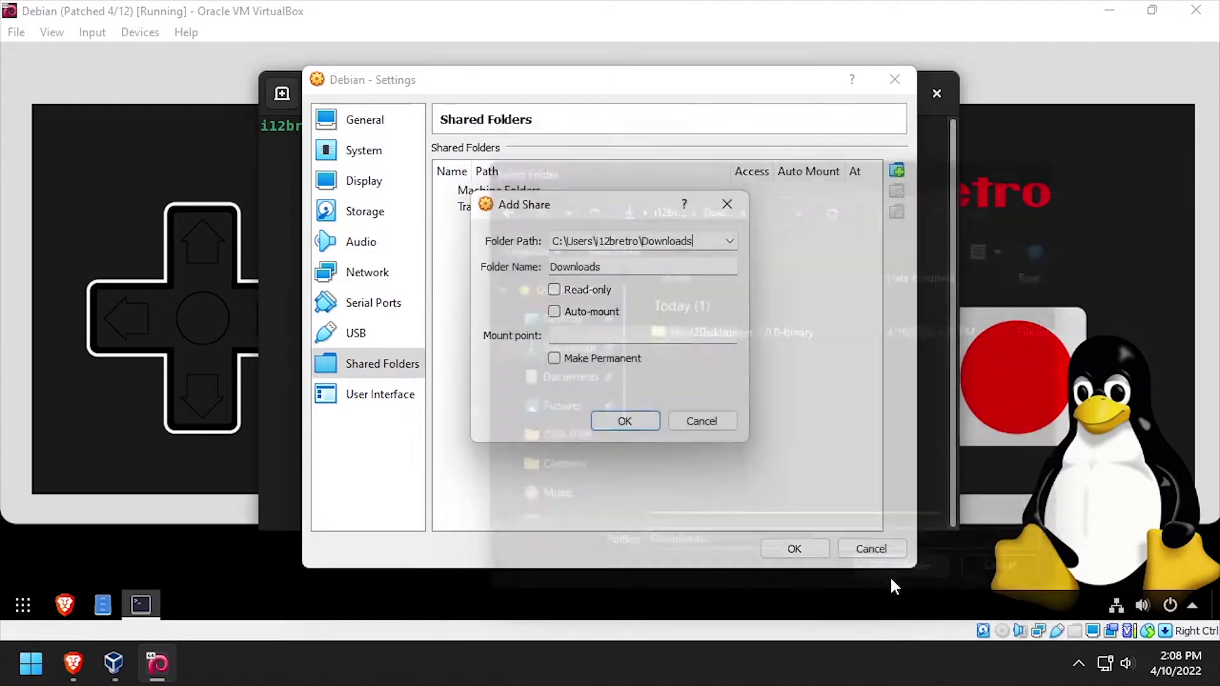
{"action": "left_click", "coordinate": [591, 312]}
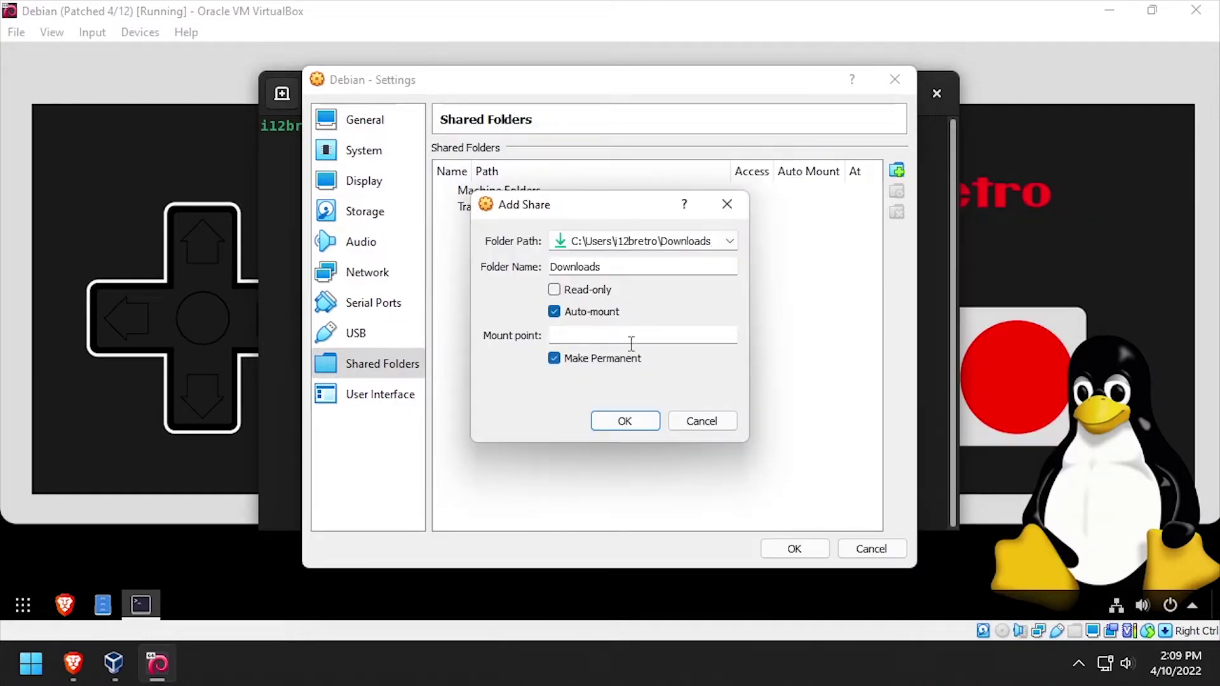
{"action": "type", "text": "/host"}
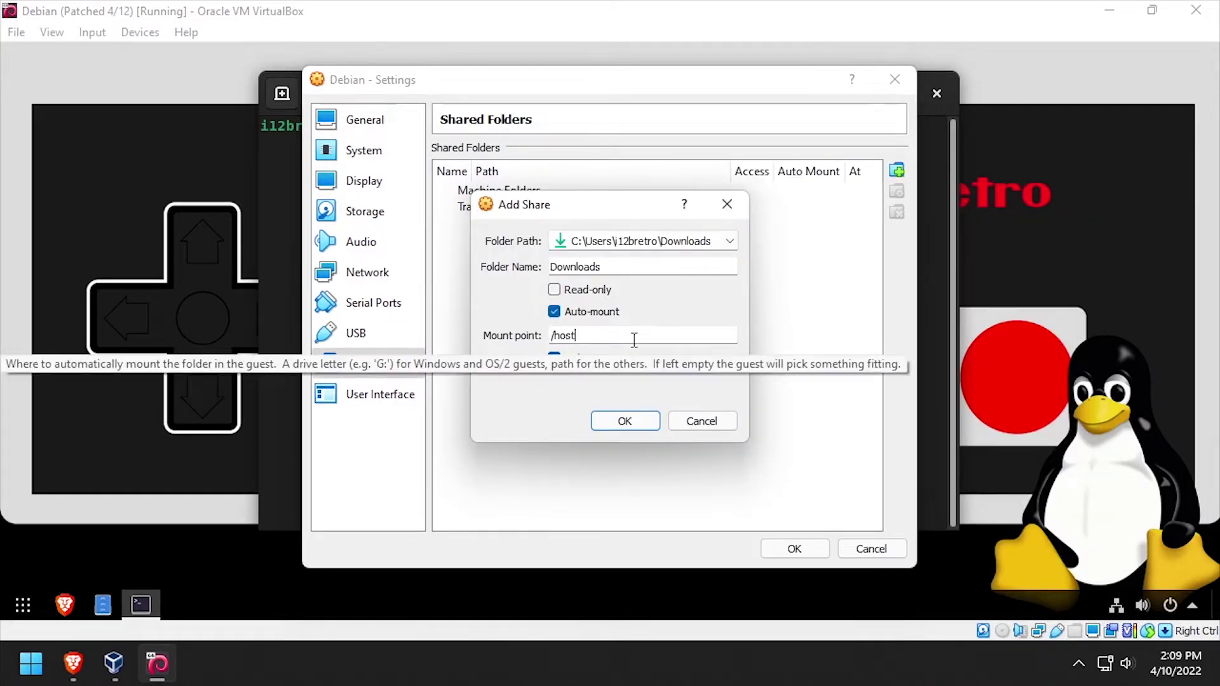
{"action": "left_click", "coordinate": [626, 422]}
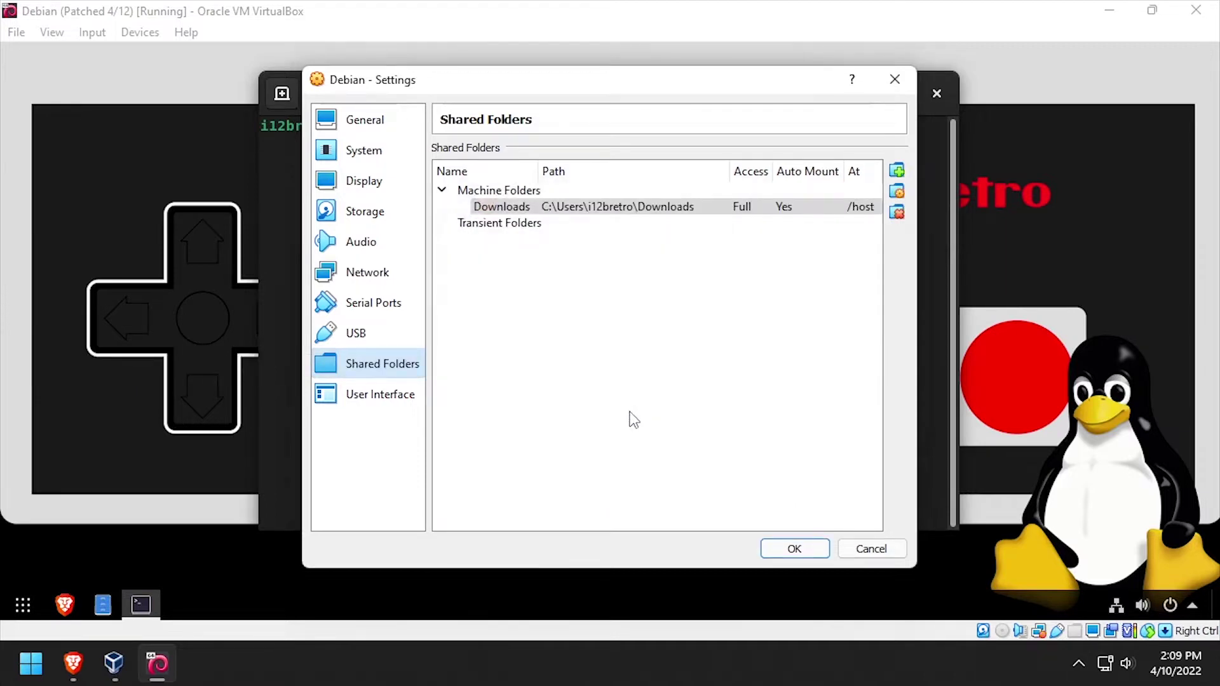
{"action": "left_click", "coordinate": [789, 552]}
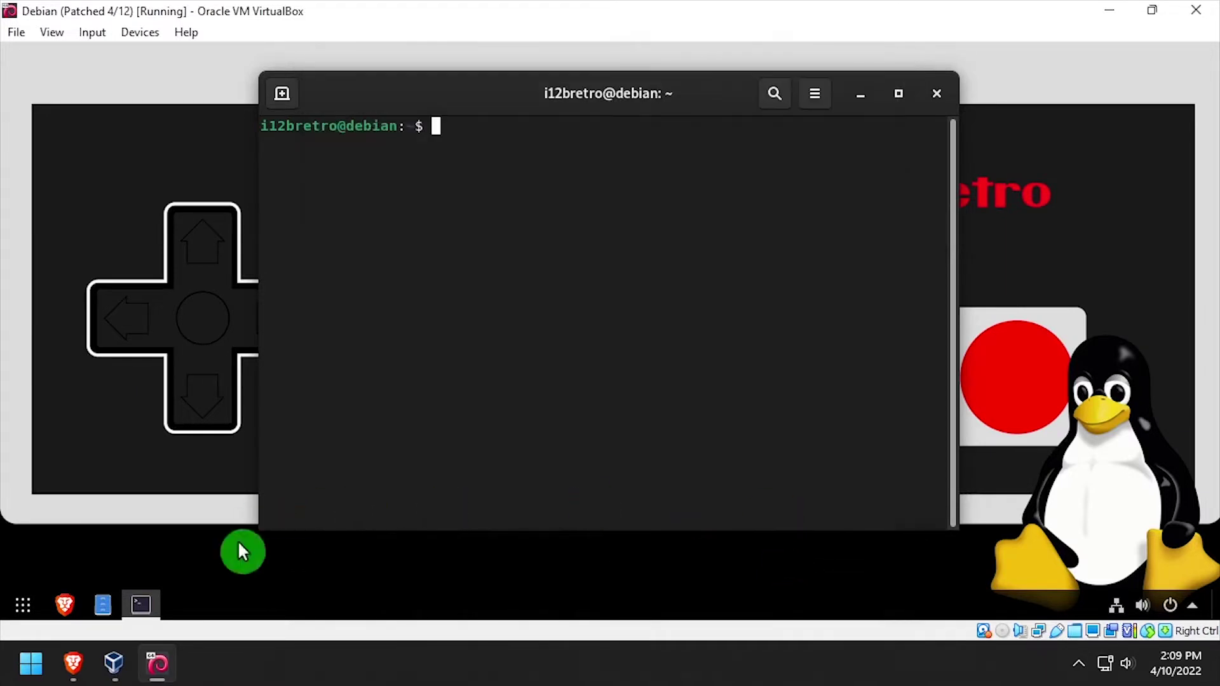
Step: Open /host in Files as administrator and check the 7.9 GB RaspberryPiOS_8GB image
{"action": "left_click", "coordinate": [95, 607]}
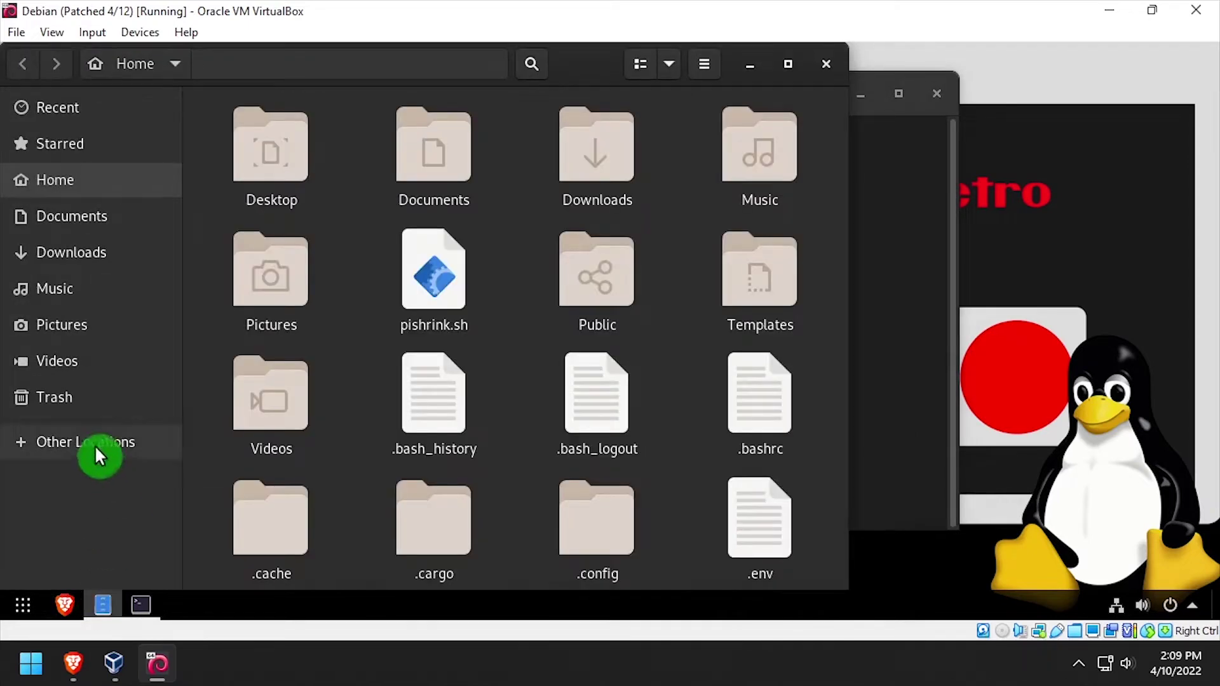
{"action": "left_click", "coordinate": [96, 456]}
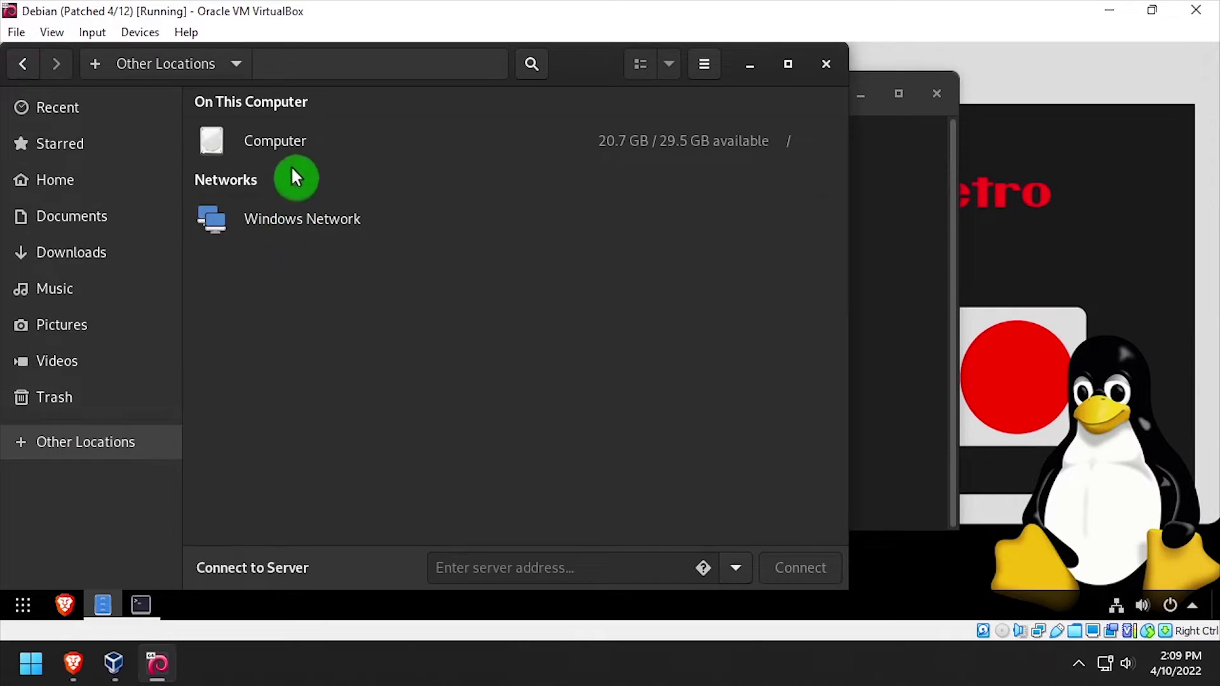
{"action": "left_click", "coordinate": [294, 141]}
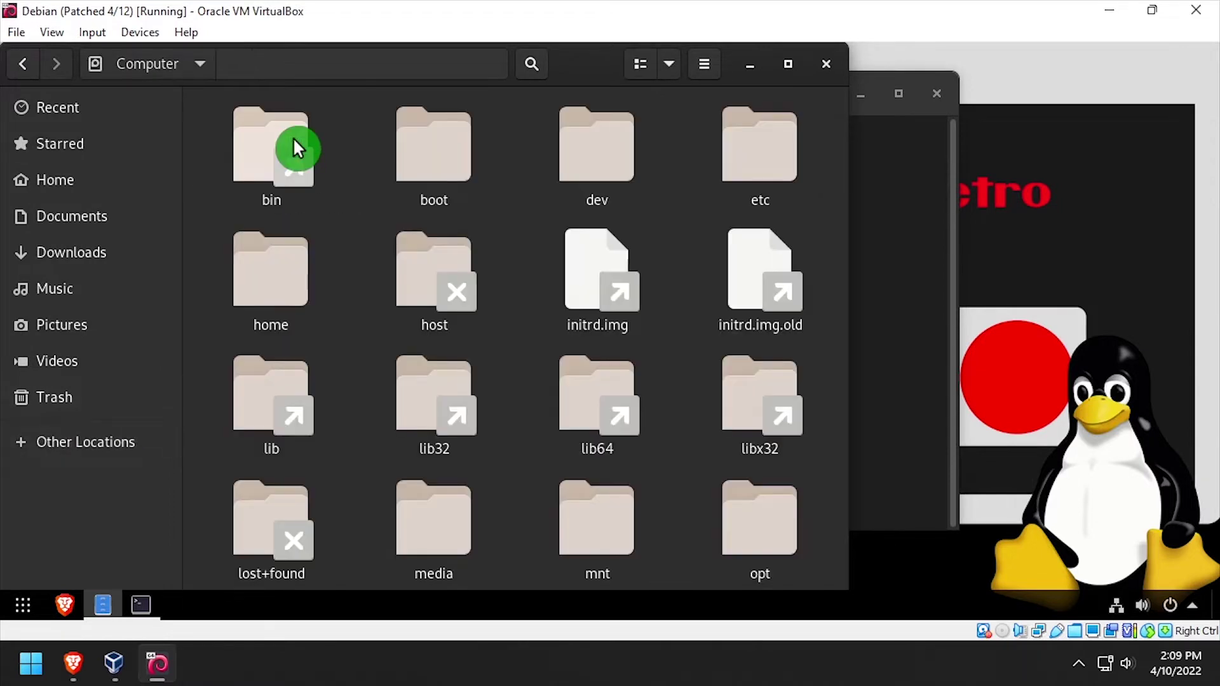
{"action": "double_click", "coordinate": [426, 267]}
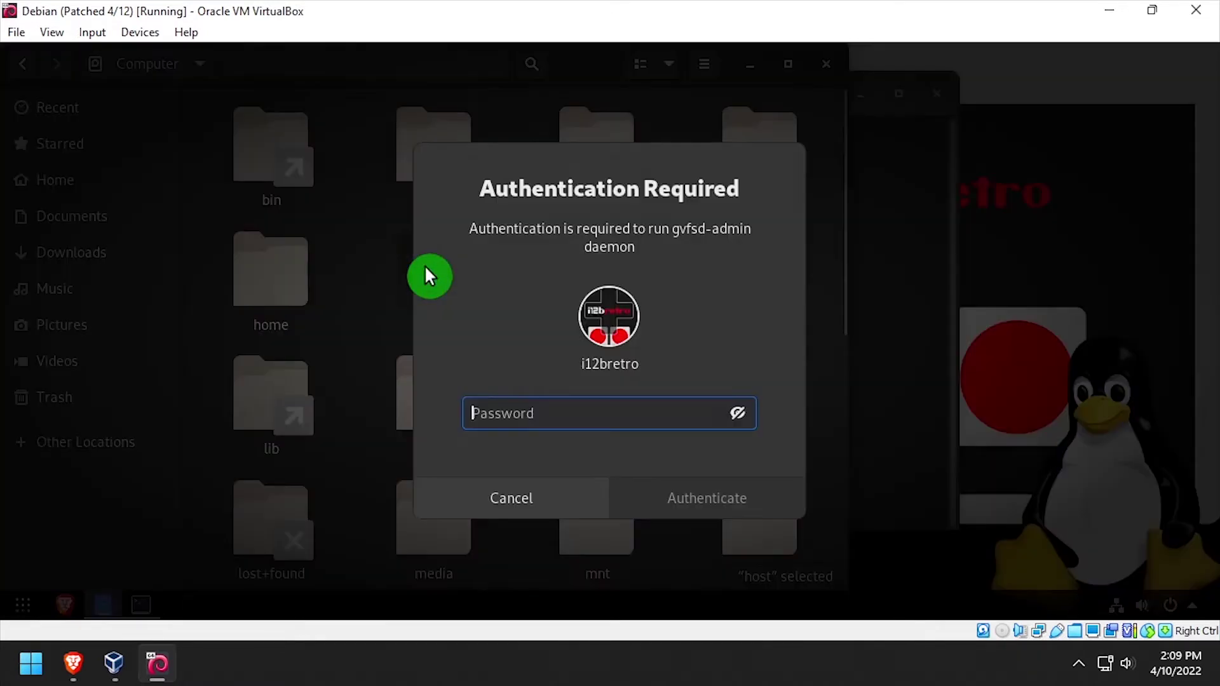
{"action": "type", "text": "*********"}
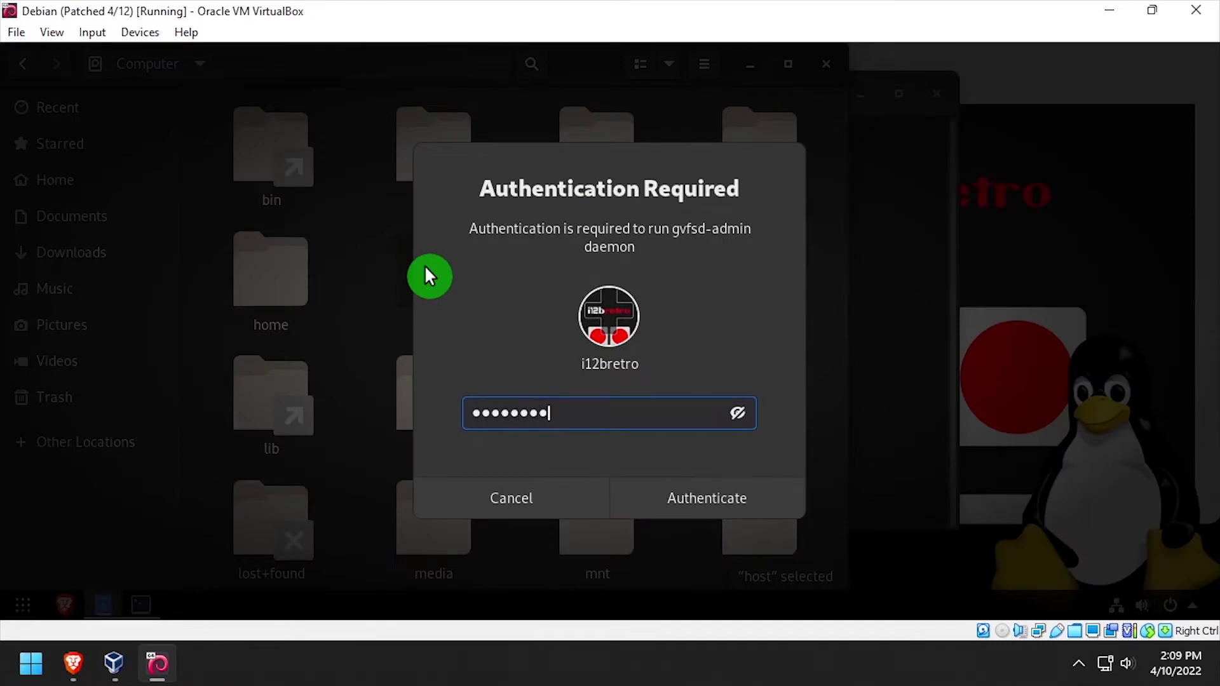
{"action": "key", "text": "Return"}
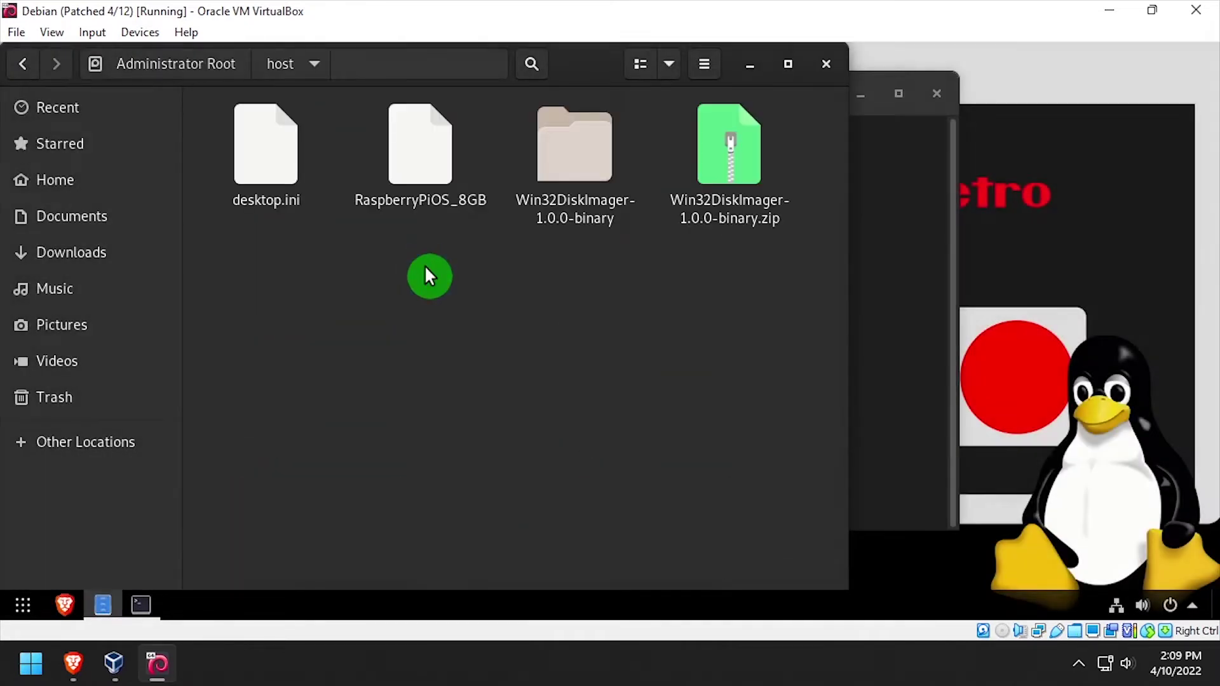
{"action": "left_click", "coordinate": [391, 154]}
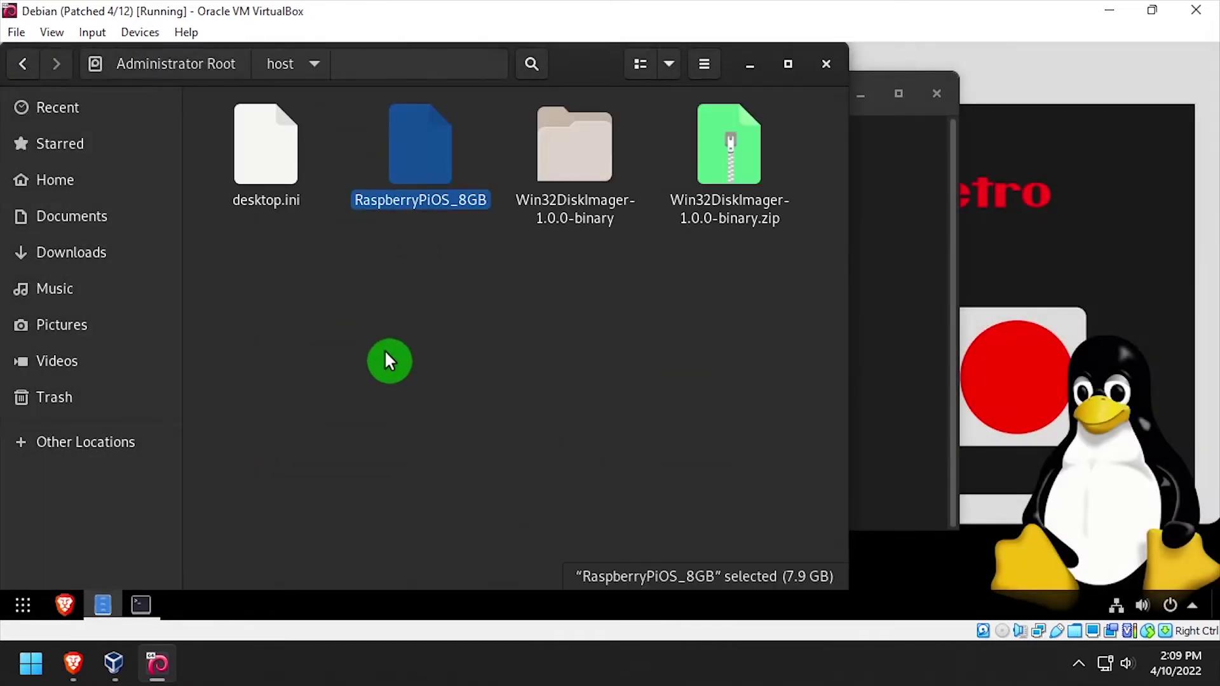
{"action": "left_click", "coordinate": [867, 238]}
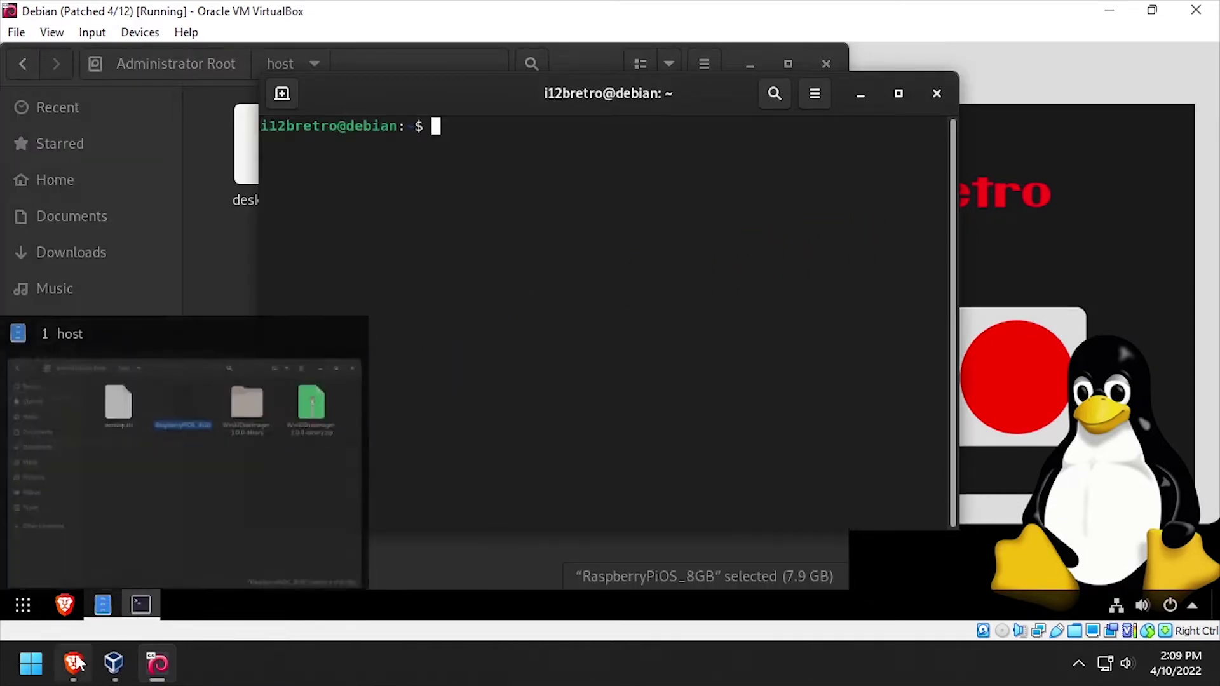
{"action": "left_click", "coordinate": [75, 663]}
Step: Paste and run the tutorial's sudo apt install parted xz-utils line in the guest terminal
{"action": "scroll", "coordinate": [112, 388], "scroll_direction": "down", "scroll_amount": 12}
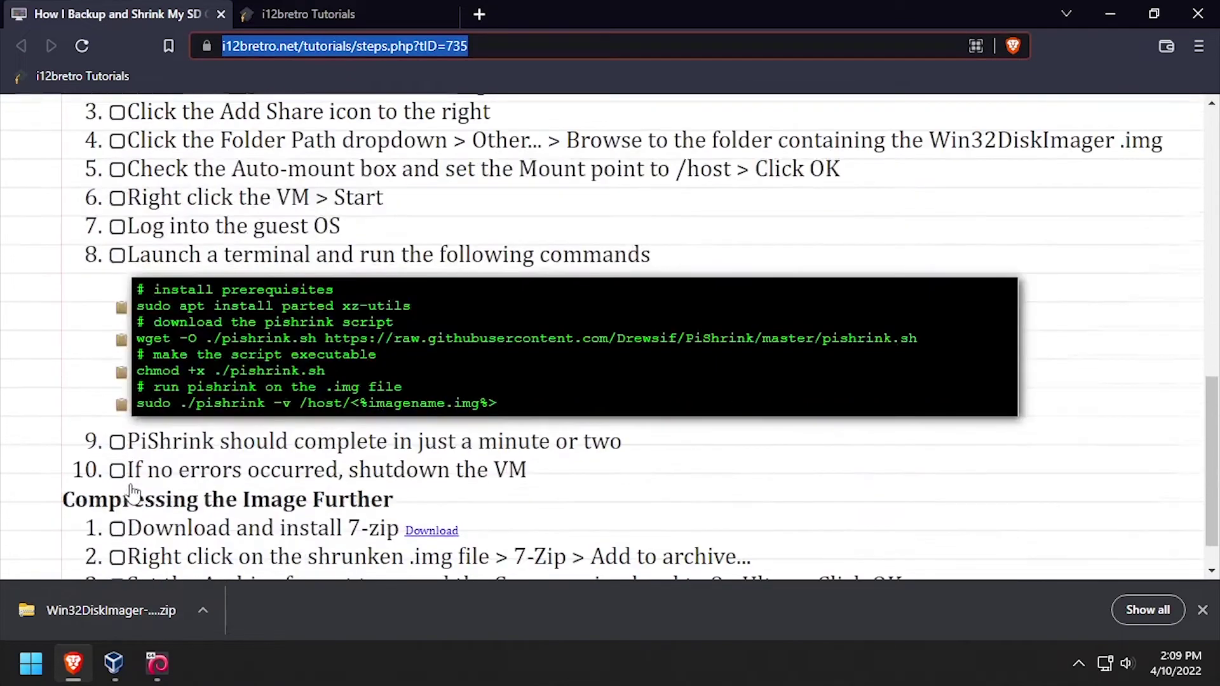
{"action": "left_click", "coordinate": [121, 307]}
{"action": "key", "text": "alt+Tab"}
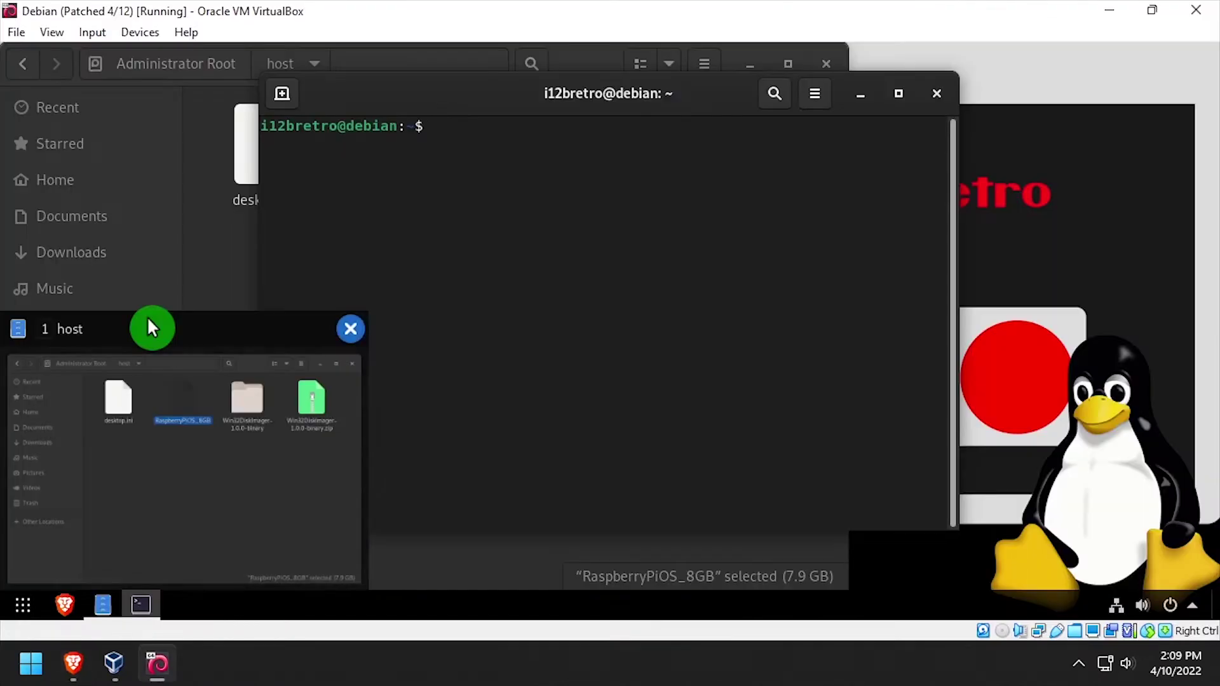
{"action": "left_click", "coordinate": [615, 300]}
{"action": "right_click", "coordinate": [588, 299]}
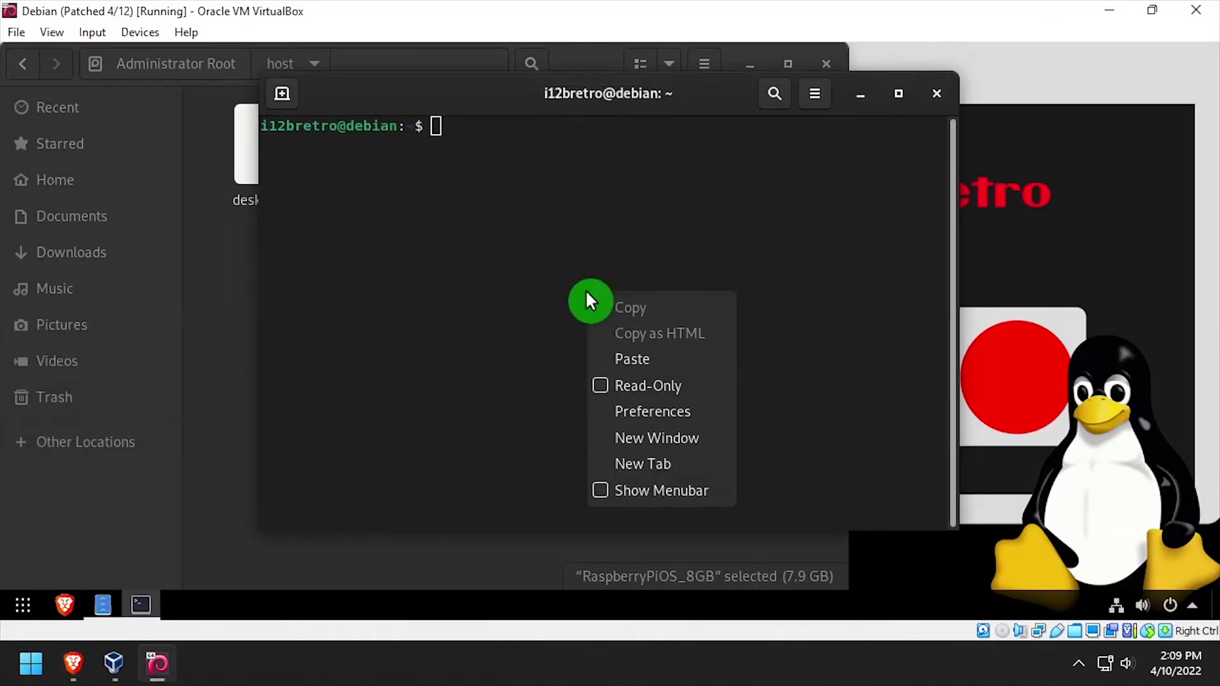
{"action": "left_click", "coordinate": [588, 360]}
{"action": "key", "text": "Return"}
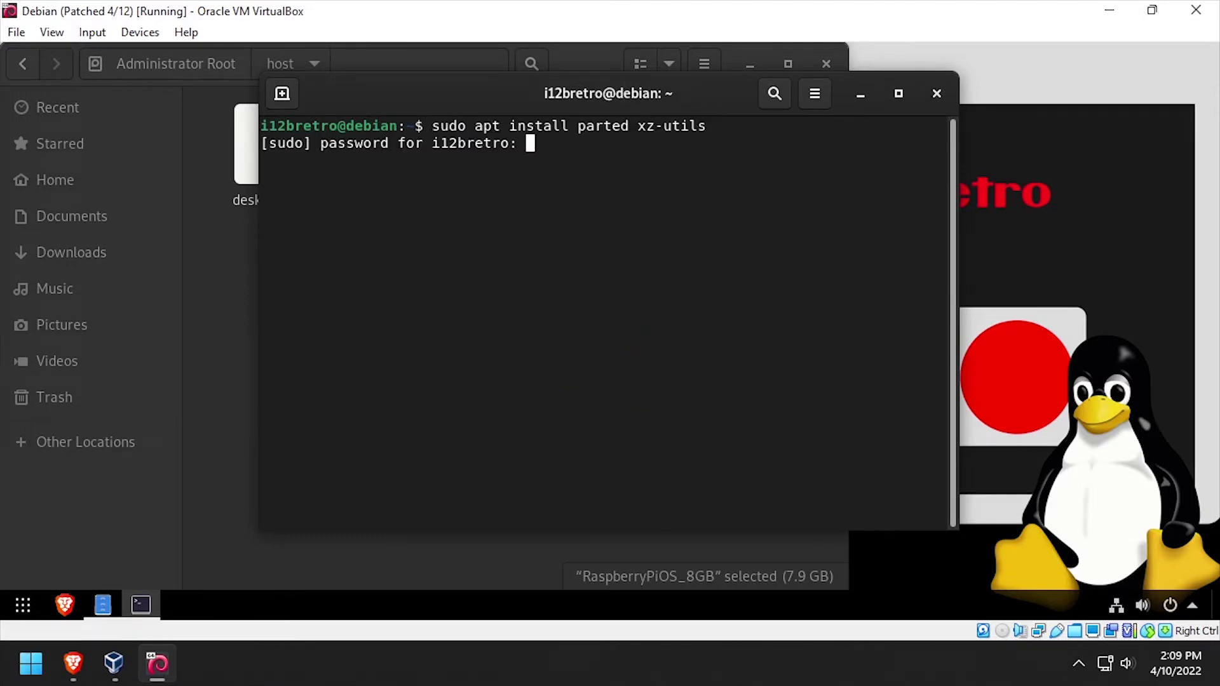
{"action": "key", "text": "Return"}
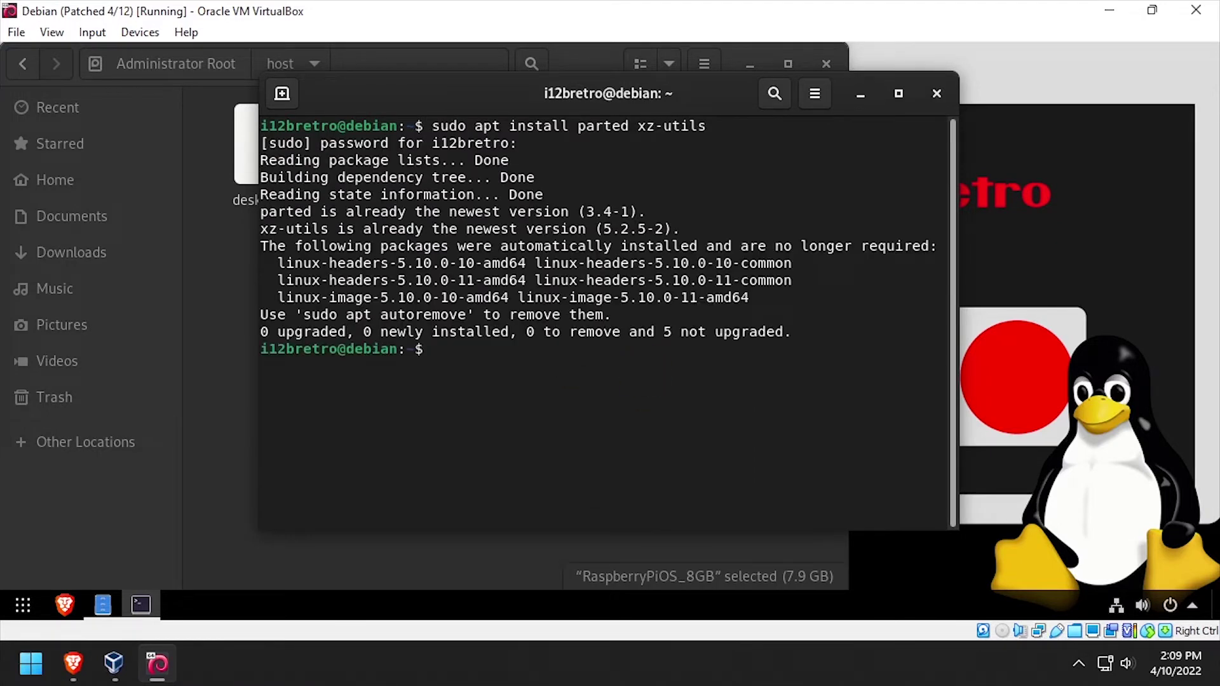
{"action": "left_click", "coordinate": [71, 667]}
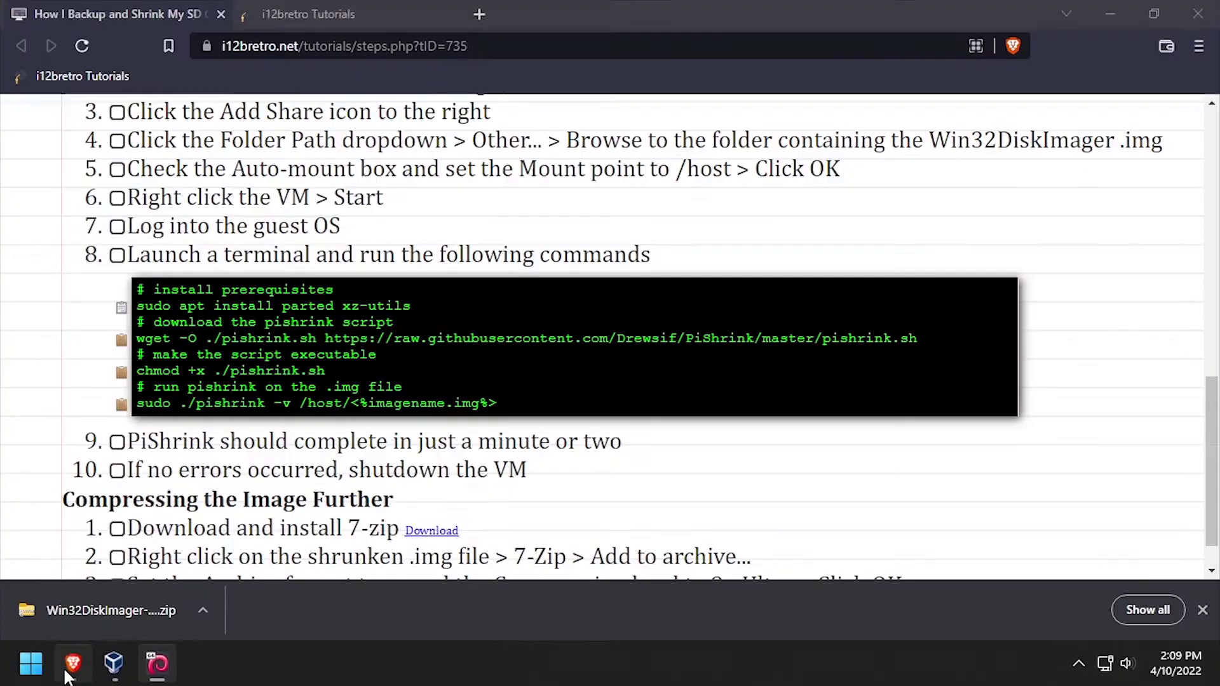
Step: Download pishrink.sh by pasting and running the tutorial's wget command
{"action": "left_click", "coordinate": [121, 348]}
{"action": "left_click", "coordinate": [157, 663]}
{"action": "right_click", "coordinate": [530, 350]}
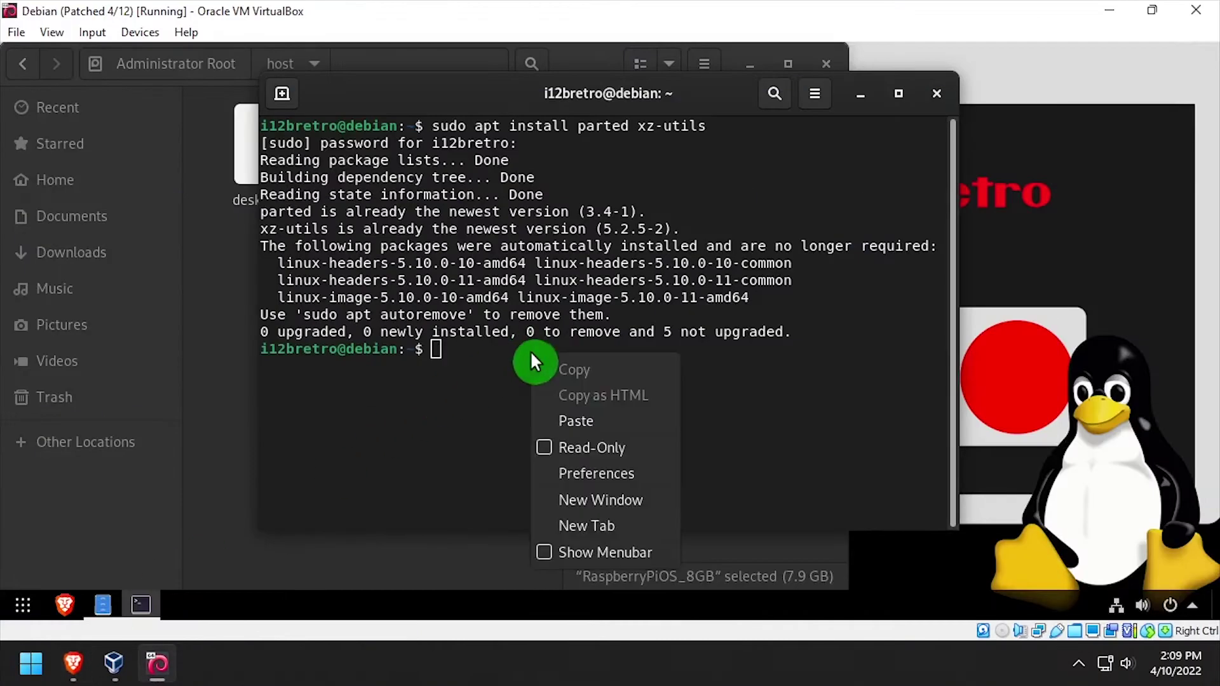
{"action": "left_click", "coordinate": [574, 420]}
{"action": "key", "text": "Return"}
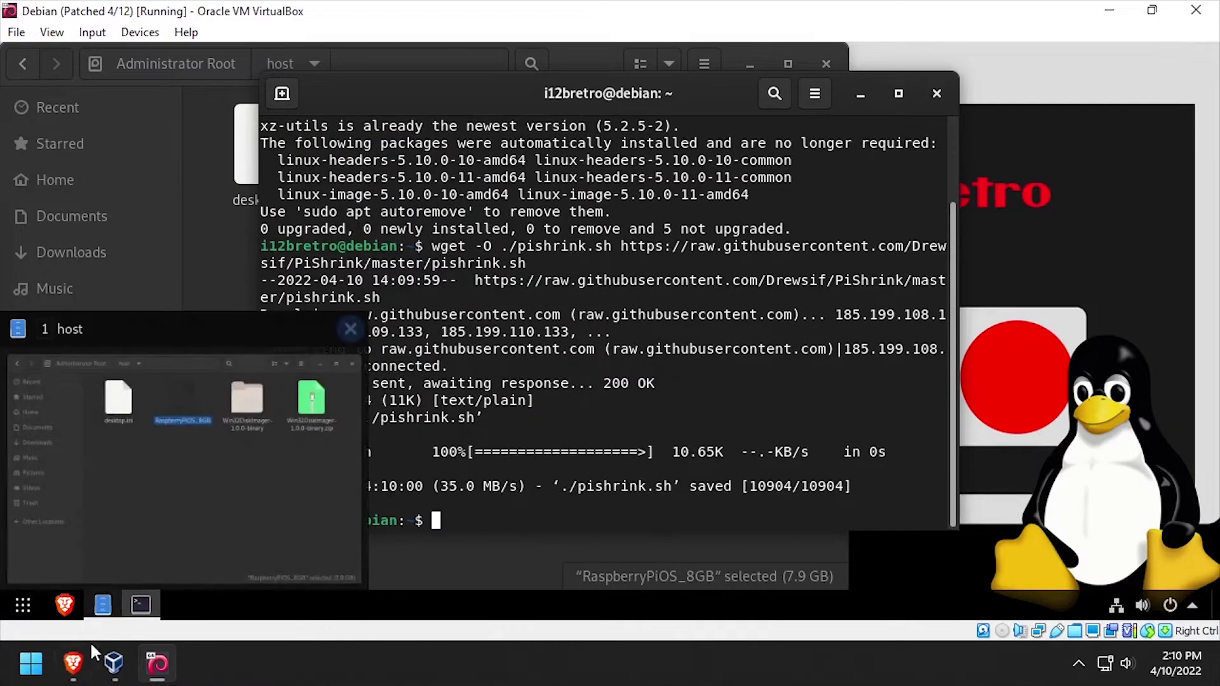
Step: Make pishrink.sh executable with the tutorial's chmod command
{"action": "left_click", "coordinate": [73, 664]}
{"action": "left_click", "coordinate": [121, 372]}
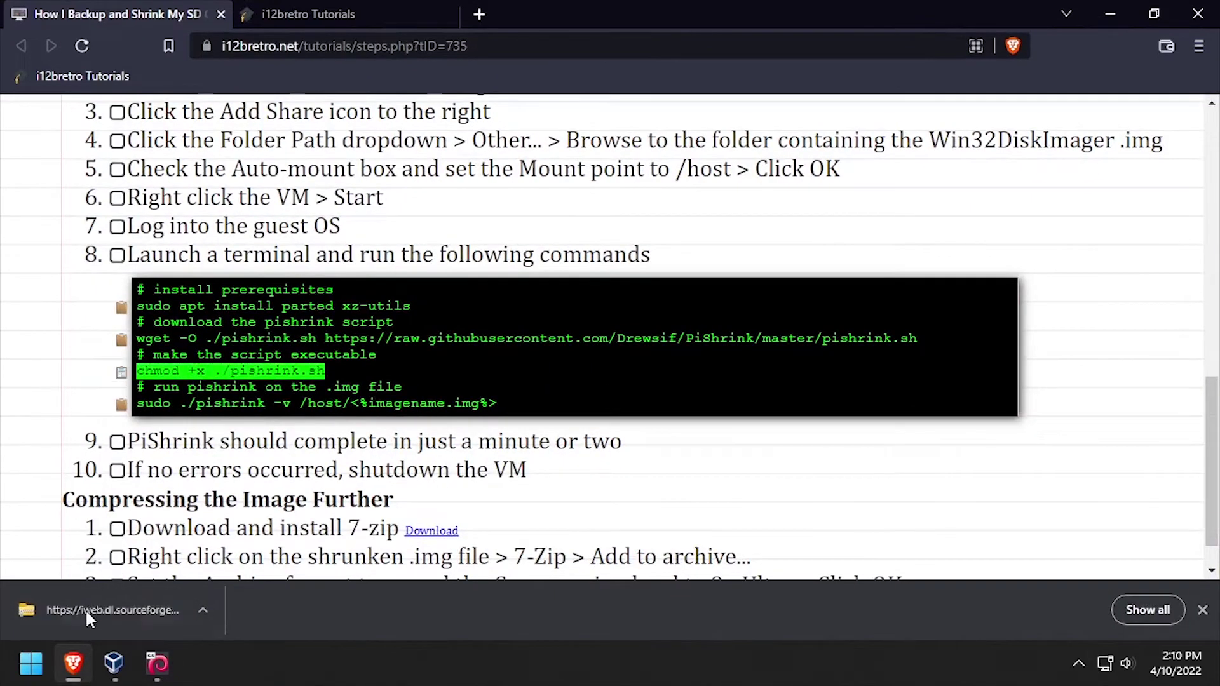
{"action": "left_click", "coordinate": [157, 664]}
{"action": "right_click", "coordinate": [539, 435]}
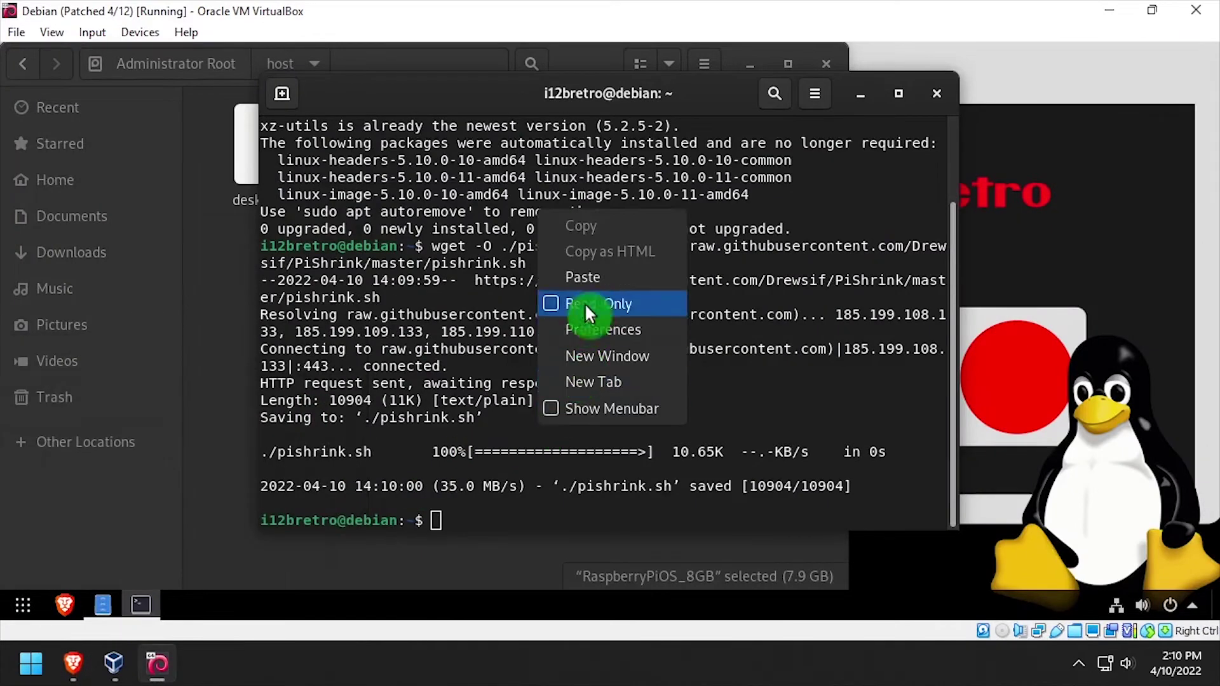
{"action": "left_click", "coordinate": [583, 277]}
{"action": "key", "text": "Return"}
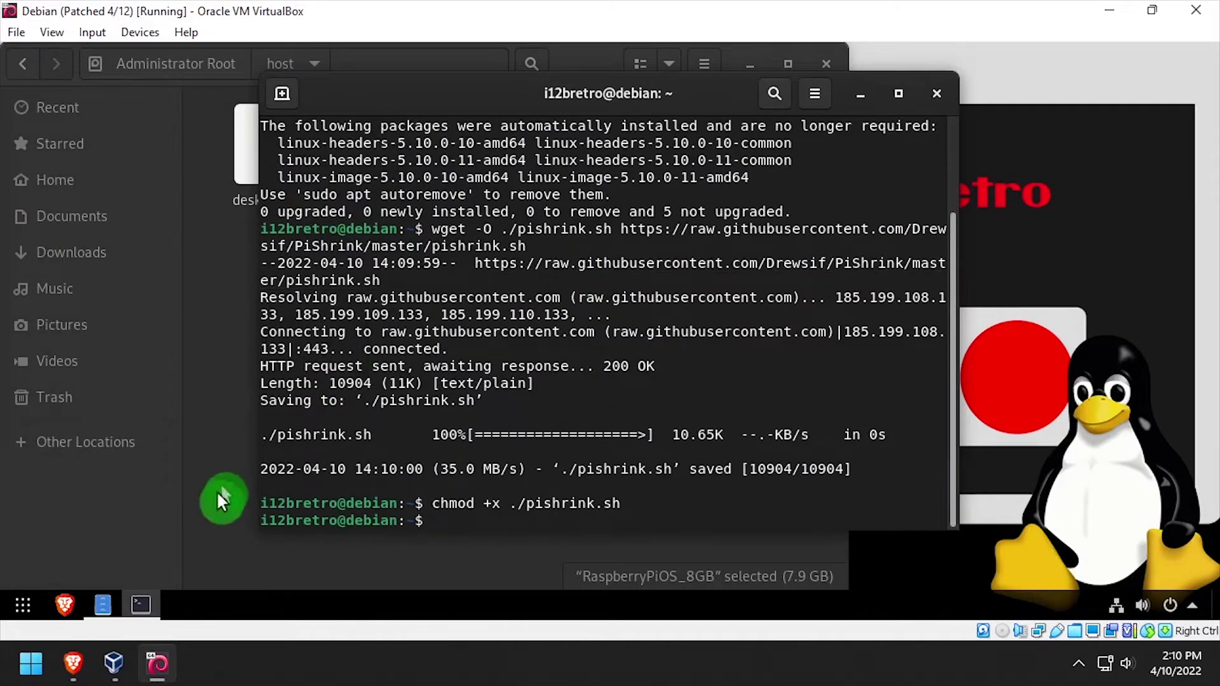
Step: Enter sudo ./pishrink.sh -v /host/RaspberryPiOS_8GB, replacing the tutorial's placeholder image name
{"action": "left_click", "coordinate": [81, 673]}
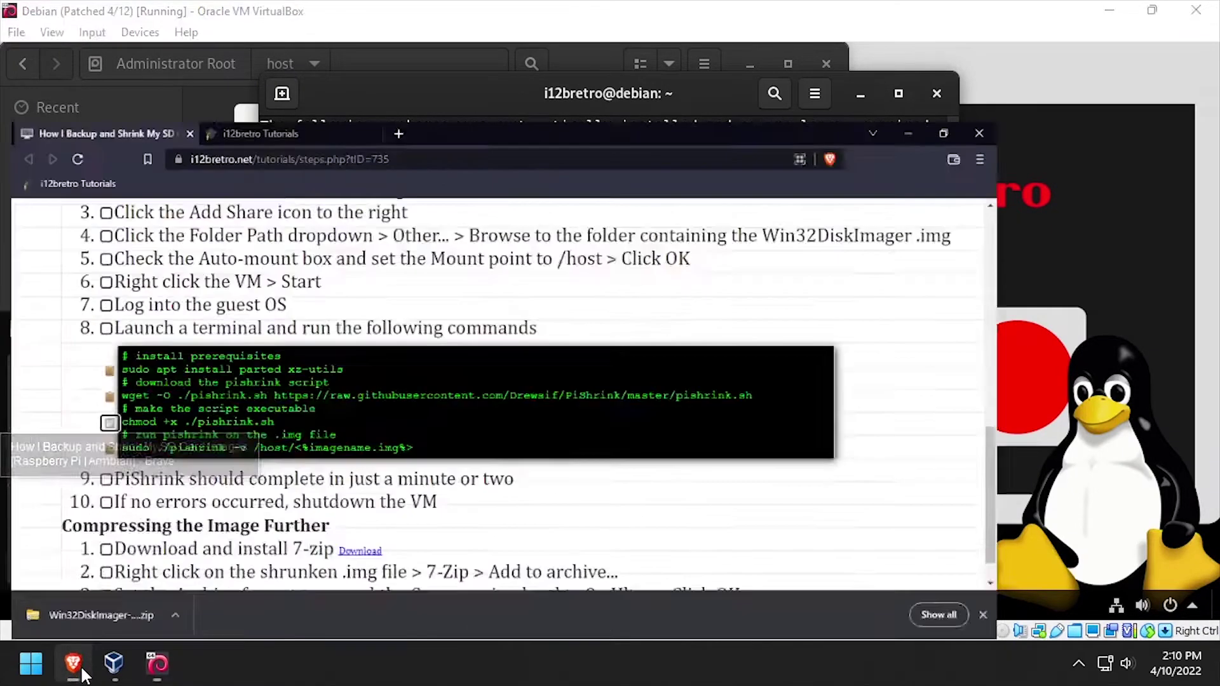
{"action": "left_click", "coordinate": [121, 405]}
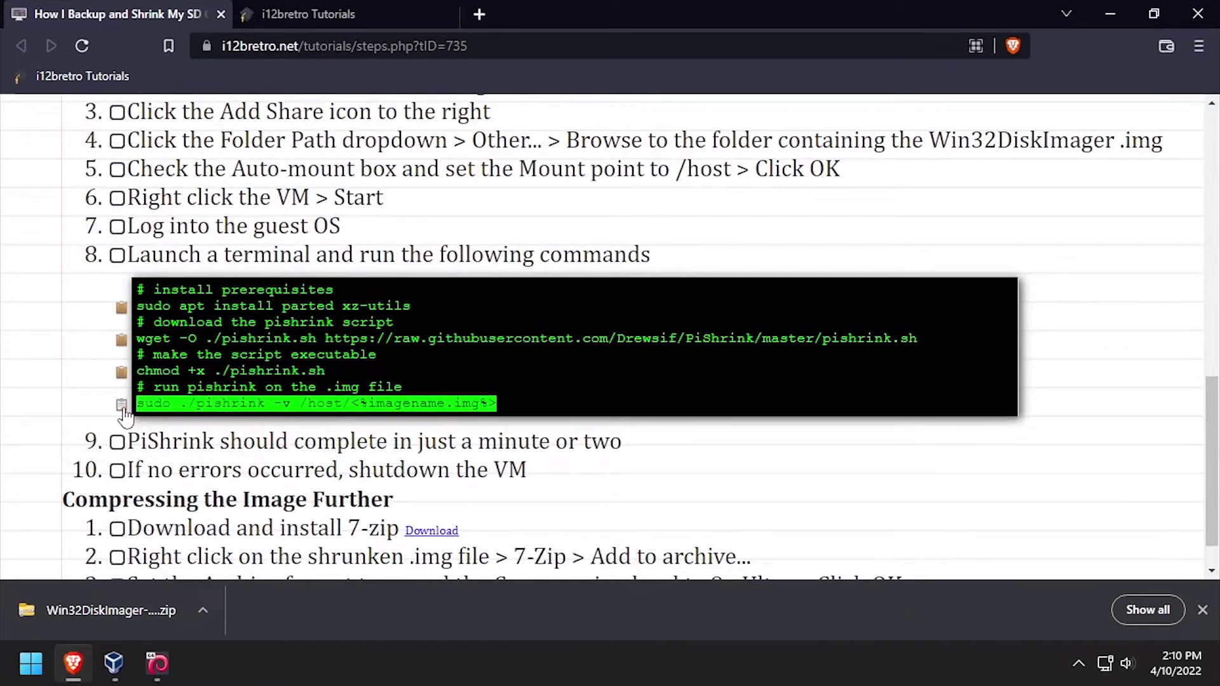
{"action": "left_click", "coordinate": [73, 664]}
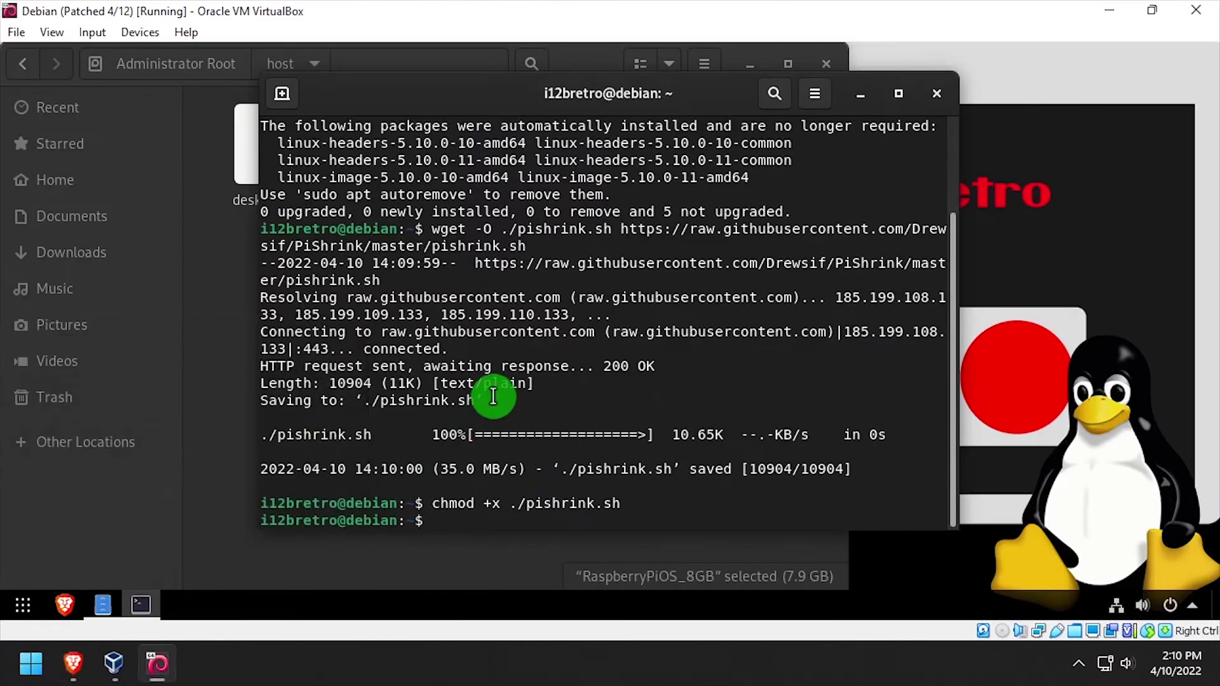
{"action": "right_click", "coordinate": [493, 396]}
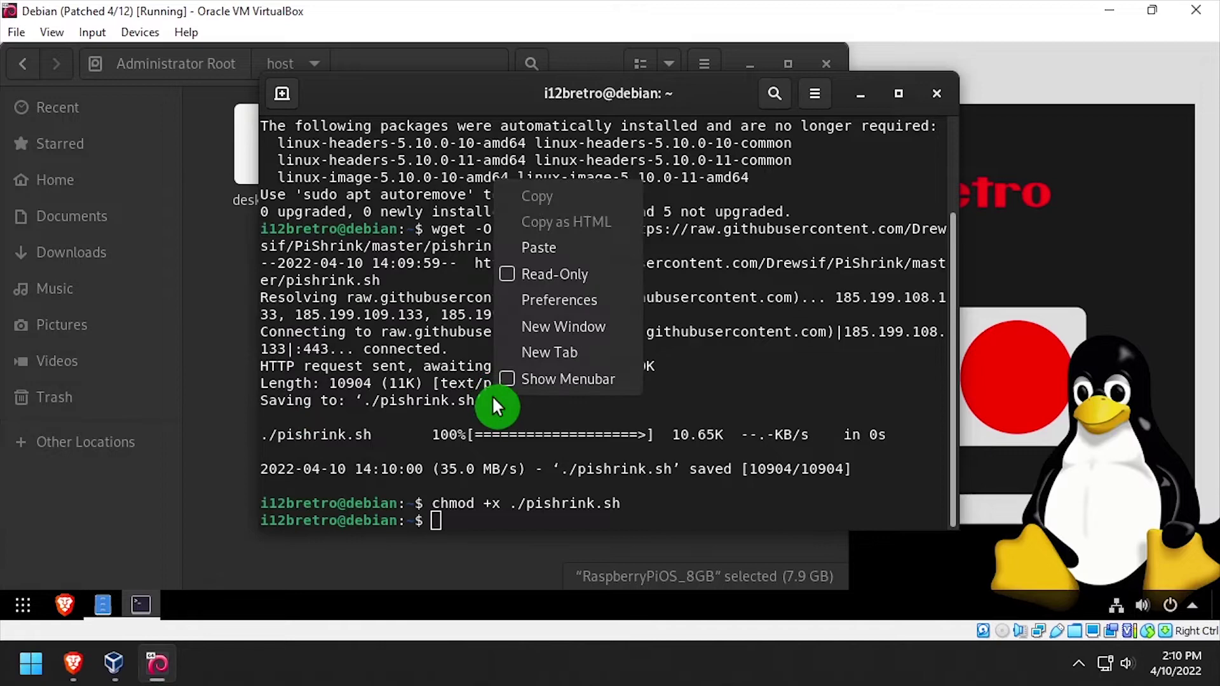
{"action": "left_click", "coordinate": [576, 243]}
{"action": "key", "text": "BackSpace"}
{"action": "key", "text": "BackSpace"}
{"action": "key", "text": "BackSpace"}
{"action": "key", "text": "BackSpace"}
{"action": "key", "text": "BackSpace"}
{"action": "key", "text": "BackSpace"}
{"action": "key", "text": "BackSpace"}
{"action": "key", "text": "BackSpace"}
{"action": "key", "text": "BackSpace"}
{"action": "key", "text": "BackSpace"}
{"action": "key", "text": "BackSpace"}
{"action": "key", "text": "BackSpace"}
{"action": "key", "text": "BackSpace"}
{"action": "key", "text": "BackSpace"}
{"action": "key", "text": "BackSpace"}
{"action": "key", "text": "BackSpace"}
{"action": "key", "text": "BackSpace"}
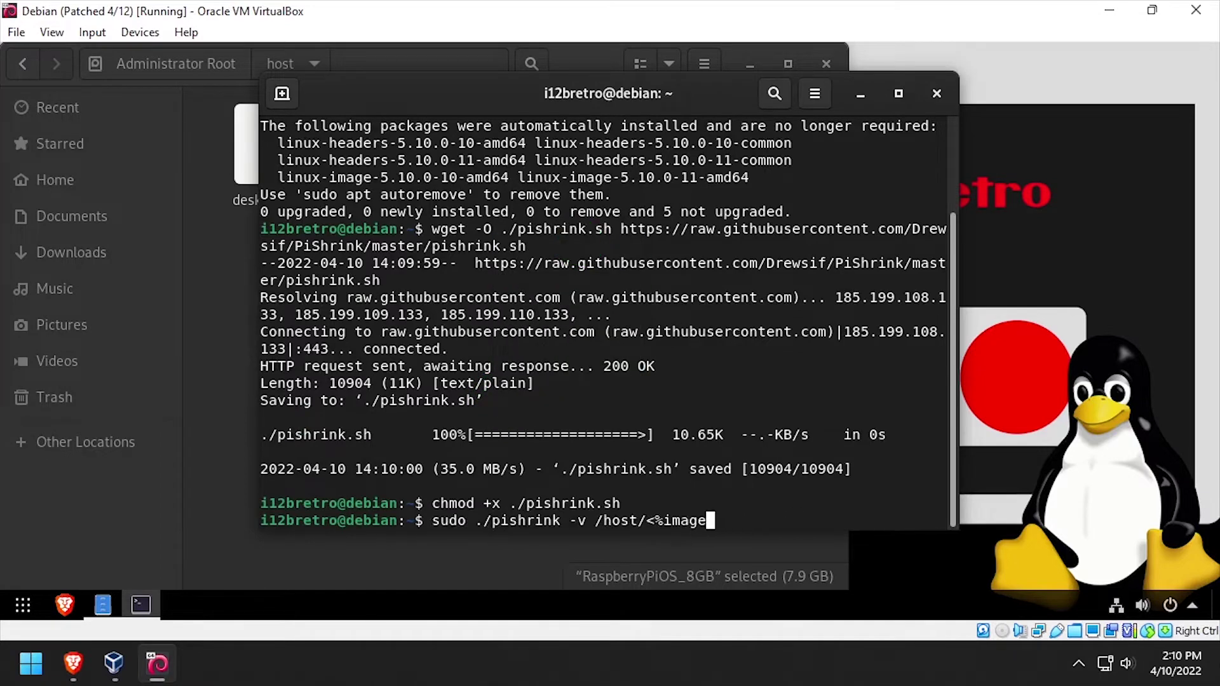
{"action": "type", "text": "RaspberryPiOS_8G"}
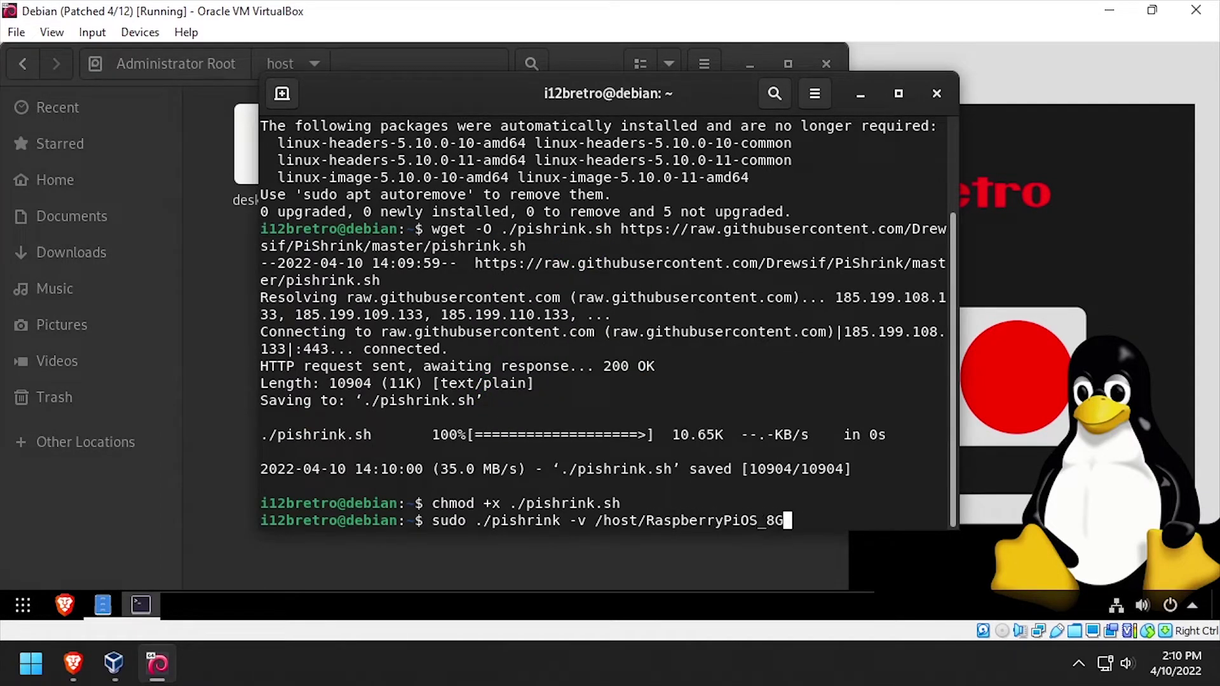
{"action": "type", "text": "B"}
{"action": "key", "text": "Left"}
{"action": "key", "text": "Left"}
{"action": "key", "text": "Left"}
{"action": "key", "text": "Left"}
{"action": "key", "text": "Left"}
{"action": "key", "text": "Left"}
{"action": "key", "text": "Left"}
{"action": "key", "text": "Left"}
{"action": "key", "text": "Left"}
{"action": "key", "text": "Left"}
{"action": "key", "text": "Left"}
{"action": "key", "text": "Left"}
{"action": "key", "text": "Left"}
{"action": "key", "text": "Left"}
{"action": "key", "text": "Left"}
{"action": "key", "text": "Left"}
{"action": "key", "text": "Left"}
{"action": "key", "text": "Left"}
{"action": "key", "text": "Left"}
{"action": "key", "text": "Left"}
{"action": "type", "text": ".sh"}
{"action": "key", "text": "End"}
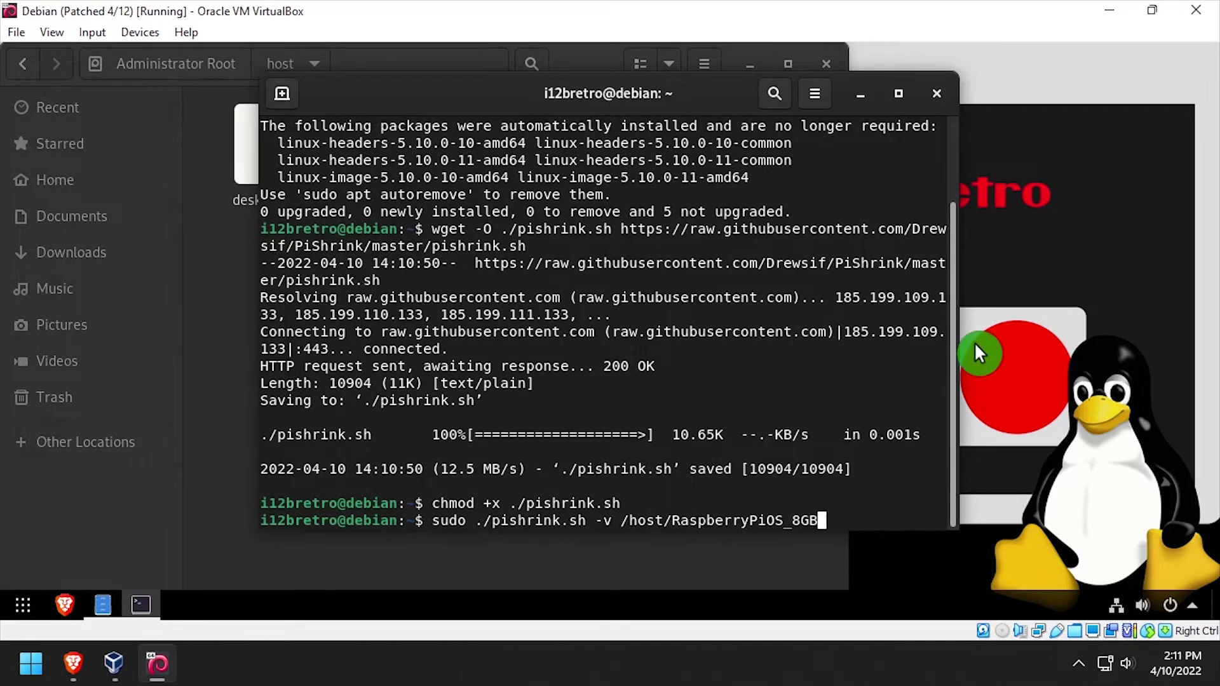
{"action": "key", "text": "Return"}
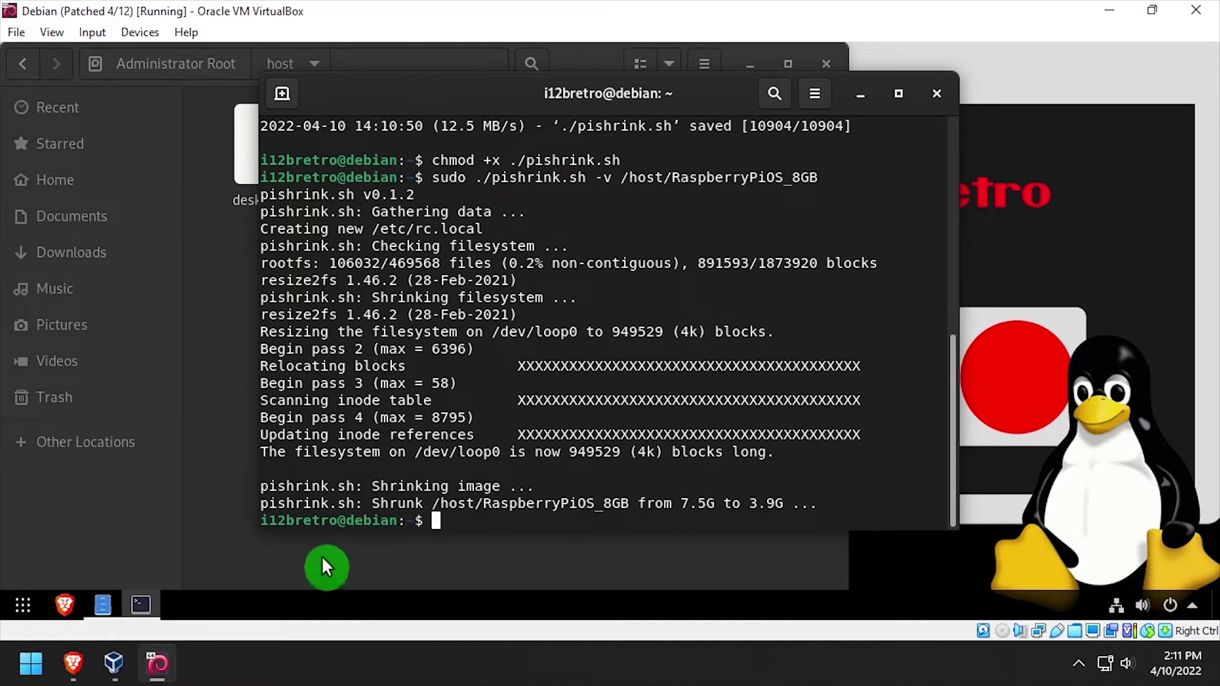
Step: After PiShrink shrinks the image to 3.9G, exit the terminal, close Files and power off Debian
{"action": "type", "text": "exit"}
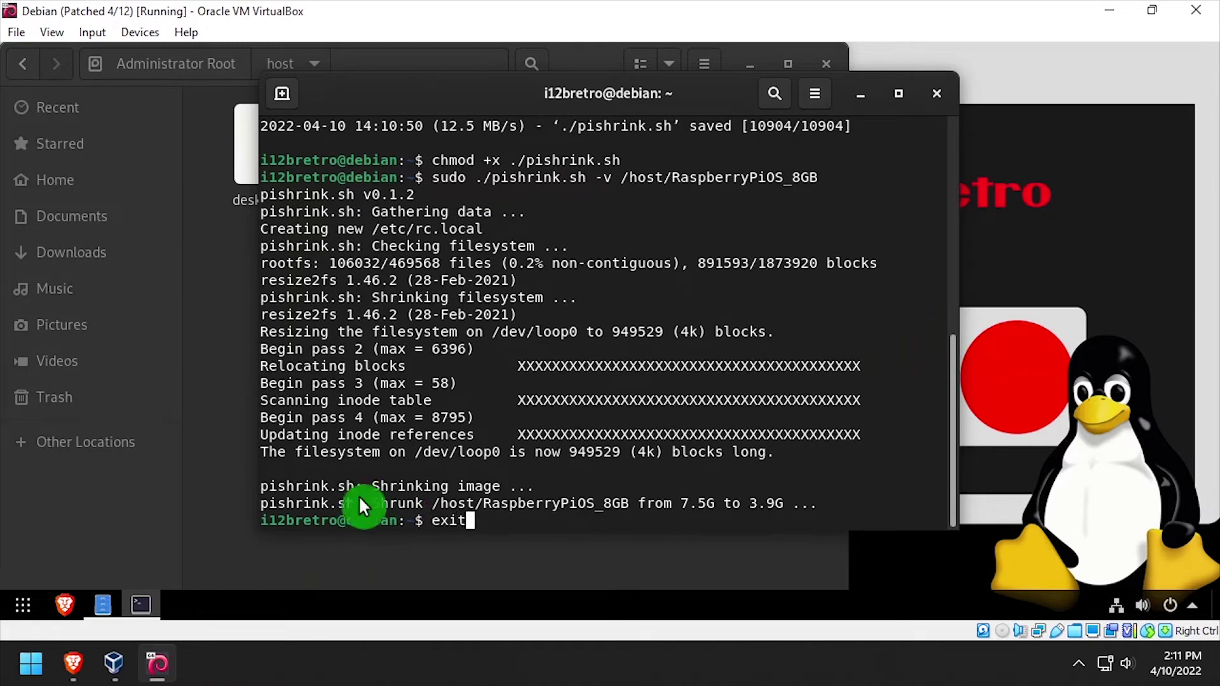
{"action": "key", "text": "Return"}
{"action": "left_click", "coordinate": [825, 65]}
{"action": "left_click", "coordinate": [1170, 605]}
{"action": "left_click", "coordinate": [1074, 545]}
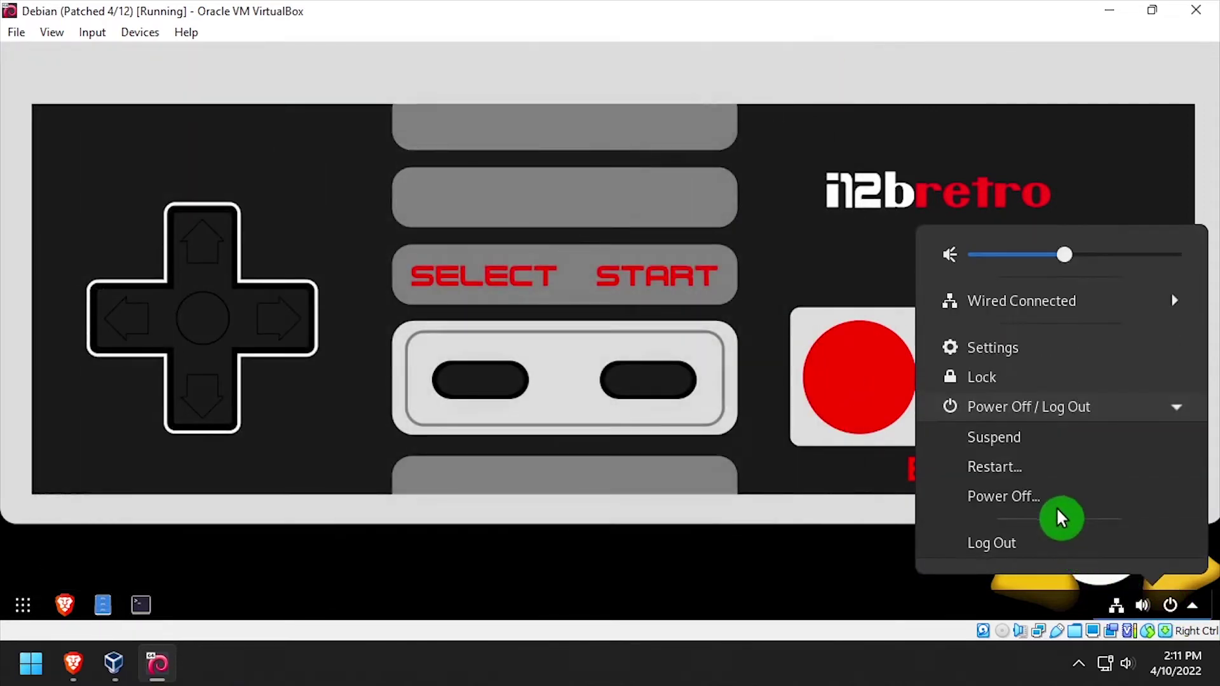
{"action": "left_click", "coordinate": [1054, 497]}
{"action": "left_click", "coordinate": [691, 406]}
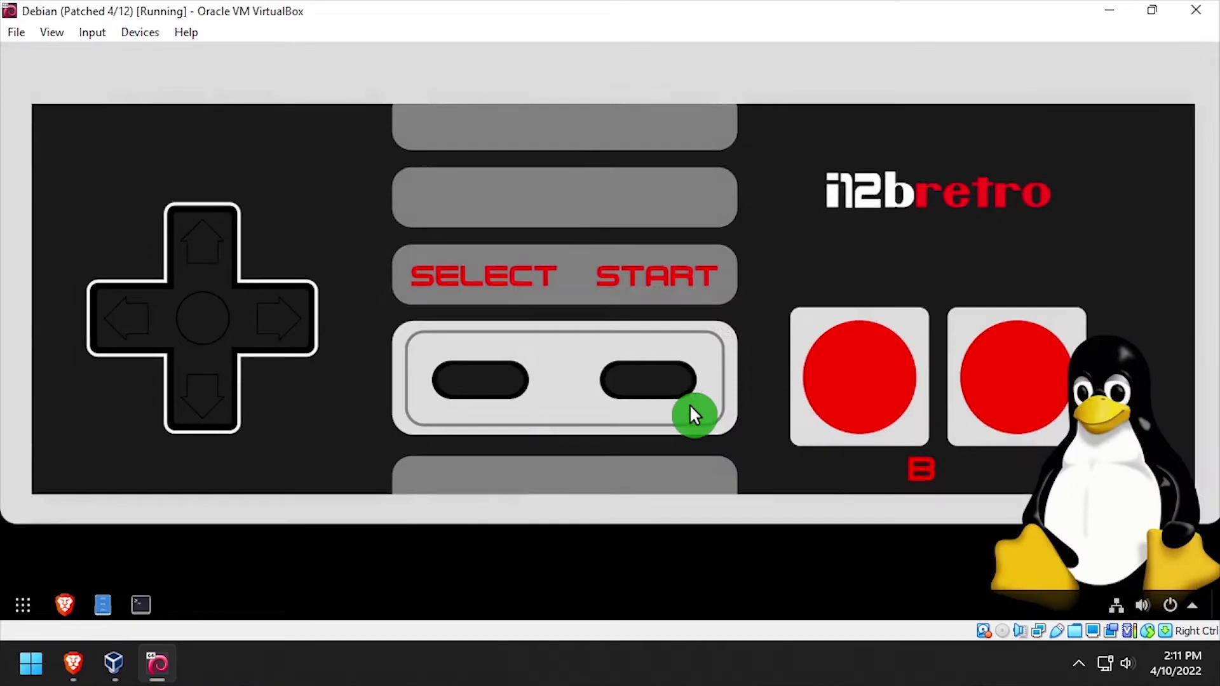
Step: Open the Downloads folder in File Explorer and select the RaspberryPiOS_8GB image
{"action": "right_click", "coordinate": [39, 653]}
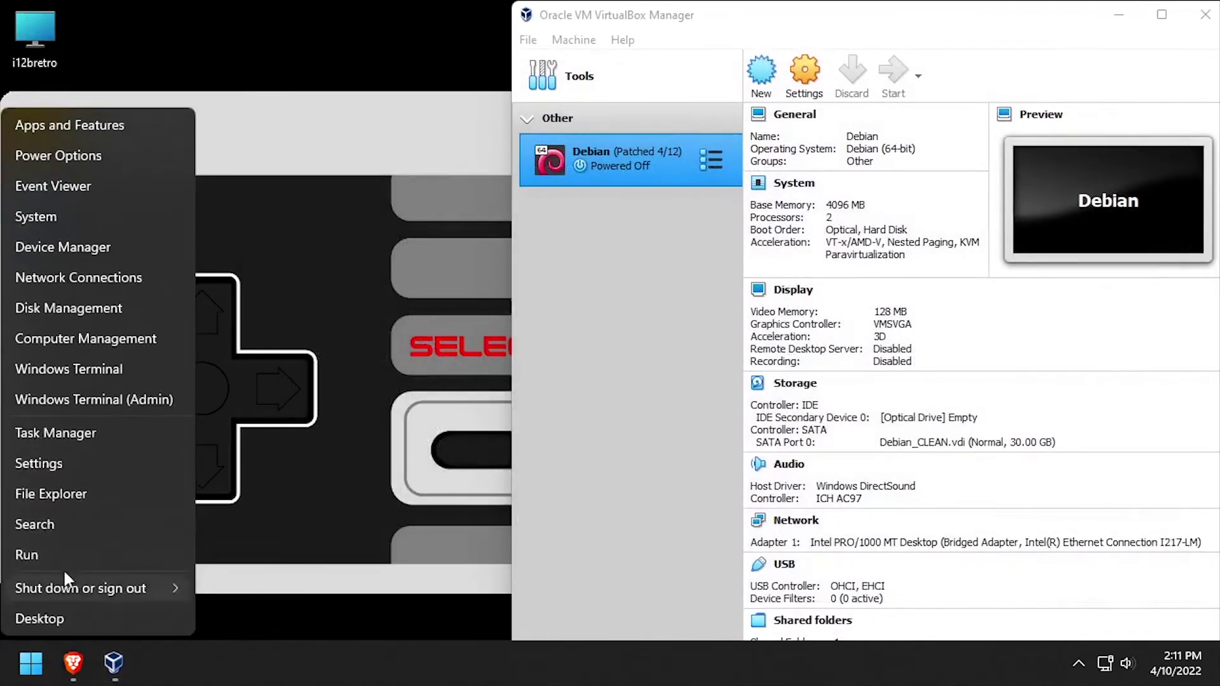
{"action": "left_click", "coordinate": [90, 483]}
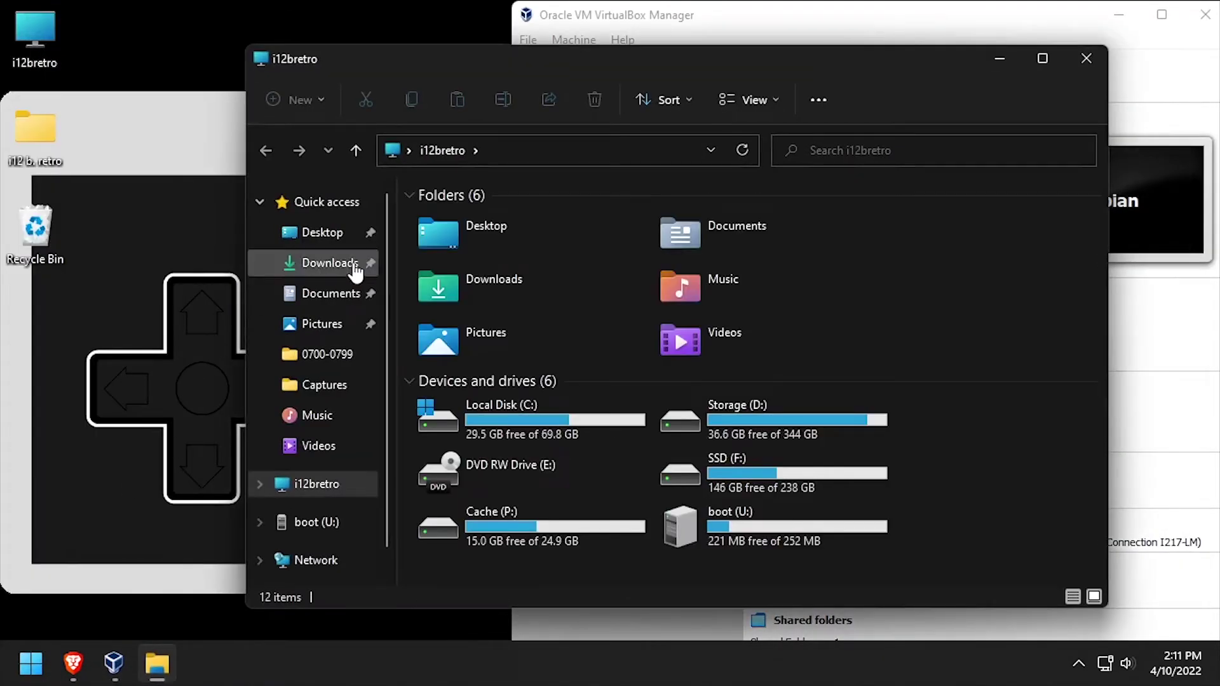
{"action": "left_click", "coordinate": [355, 267]}
{"action": "left_click", "coordinate": [476, 247]}
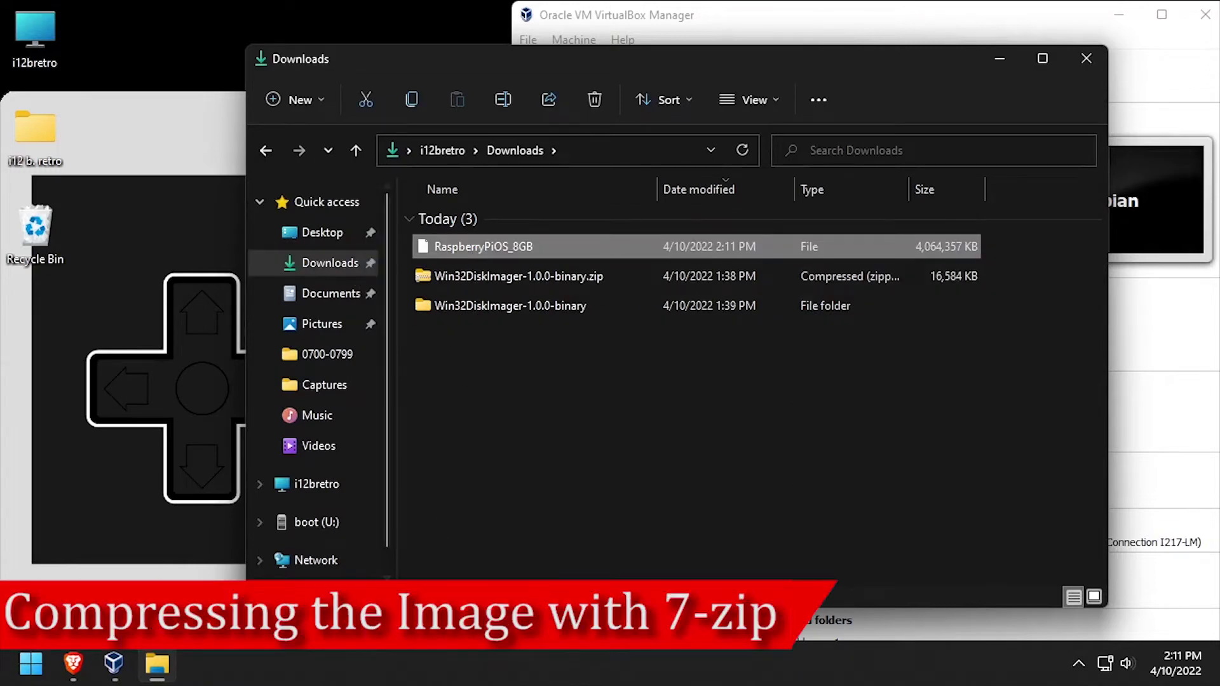
Step: Compress the image with 7-Zip to xz at 9 - Ultra and check the 888 MB result
{"action": "right_click", "coordinate": [490, 248]}
{"action": "left_click", "coordinate": [574, 444]}
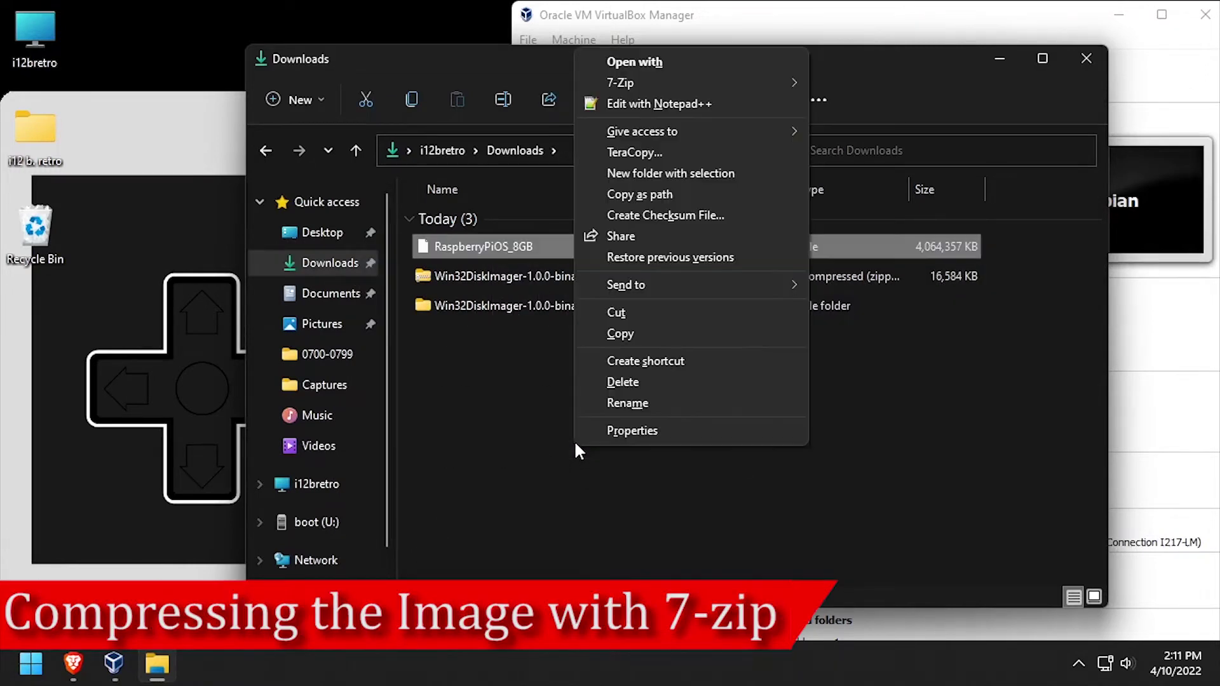
{"action": "mouse_move", "coordinate": [623, 82]}
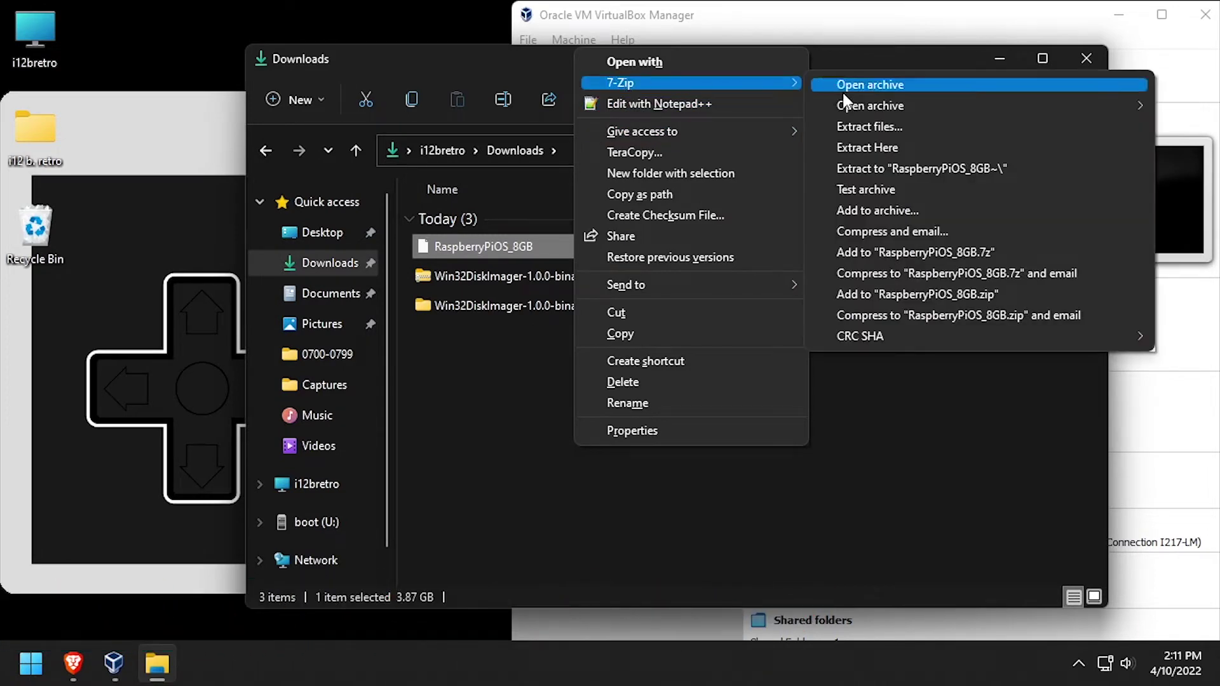
{"action": "left_click", "coordinate": [878, 209]}
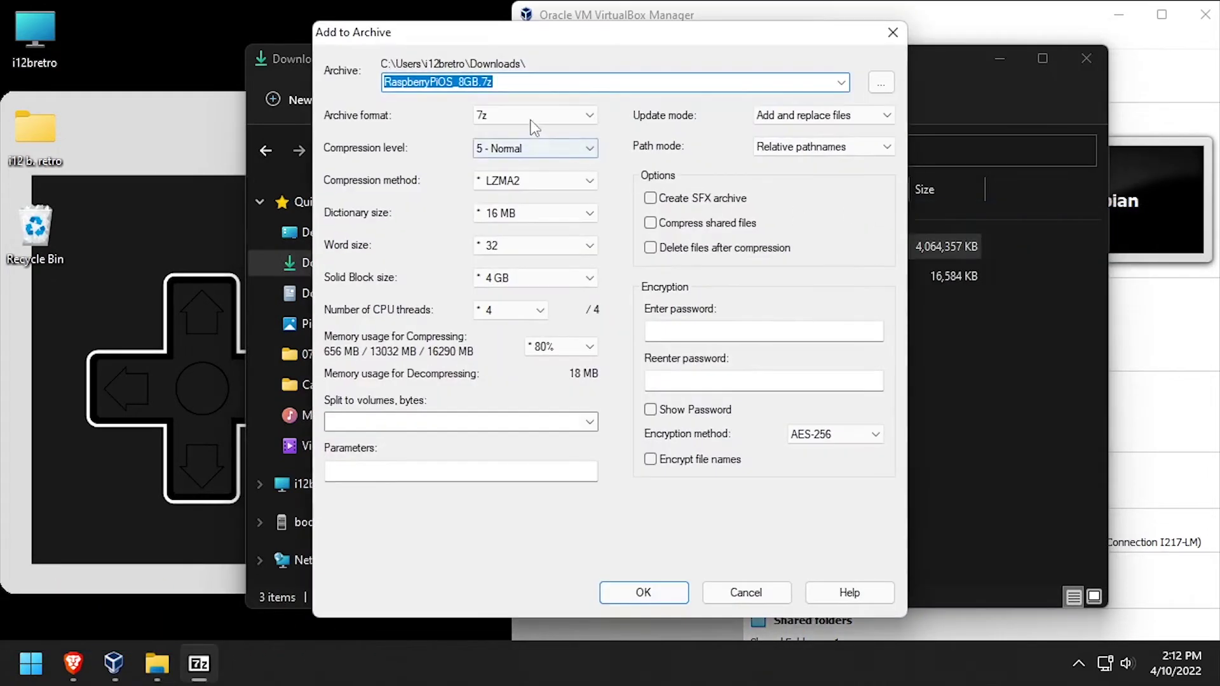
{"action": "left_click", "coordinate": [525, 116]}
{"action": "left_click", "coordinate": [516, 195]}
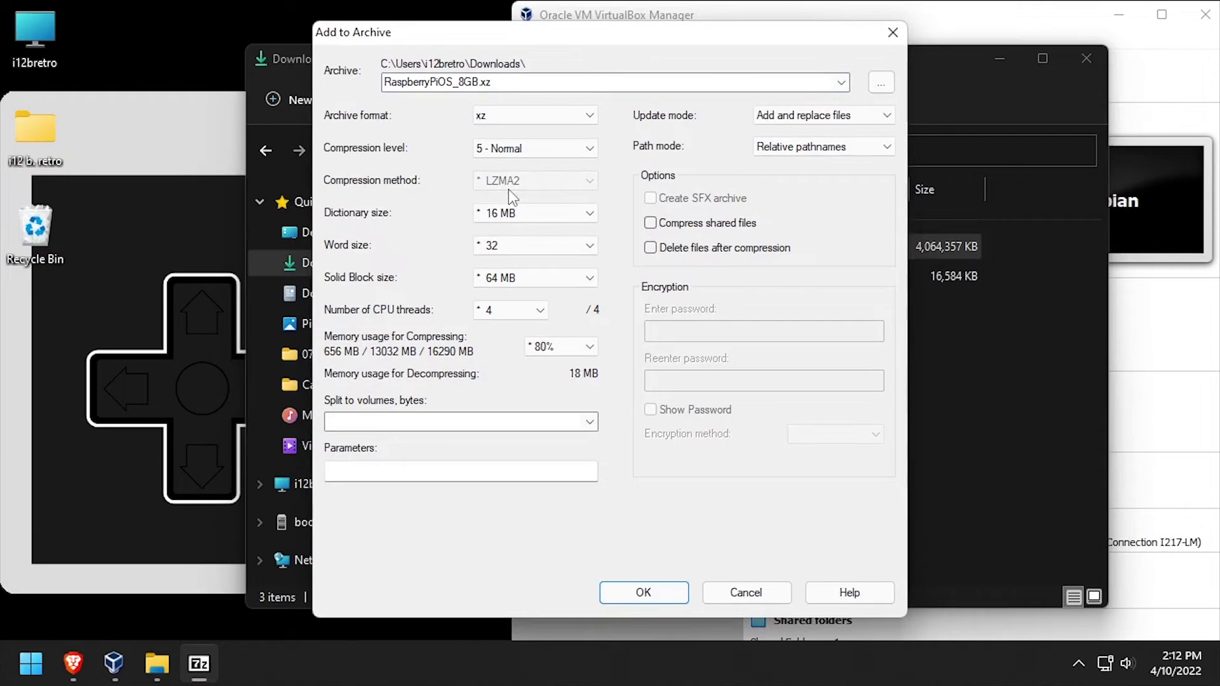
{"action": "left_click", "coordinate": [527, 148]}
{"action": "left_click", "coordinate": [502, 216]}
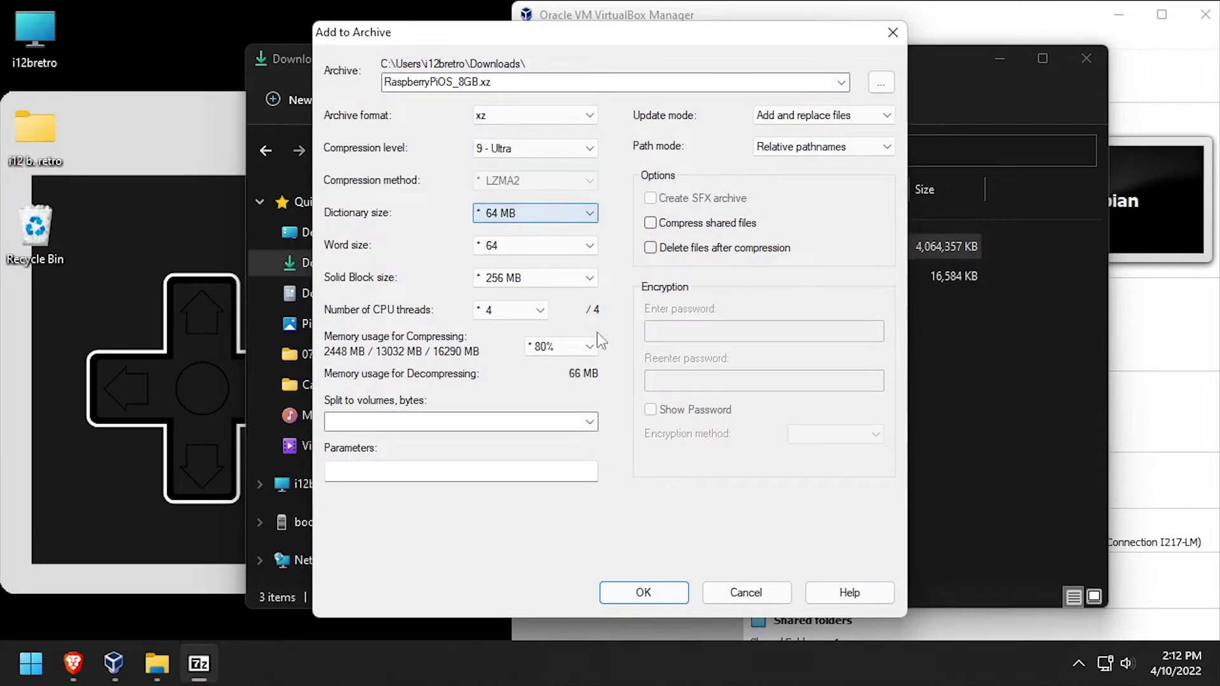
{"action": "left_click", "coordinate": [658, 593]}
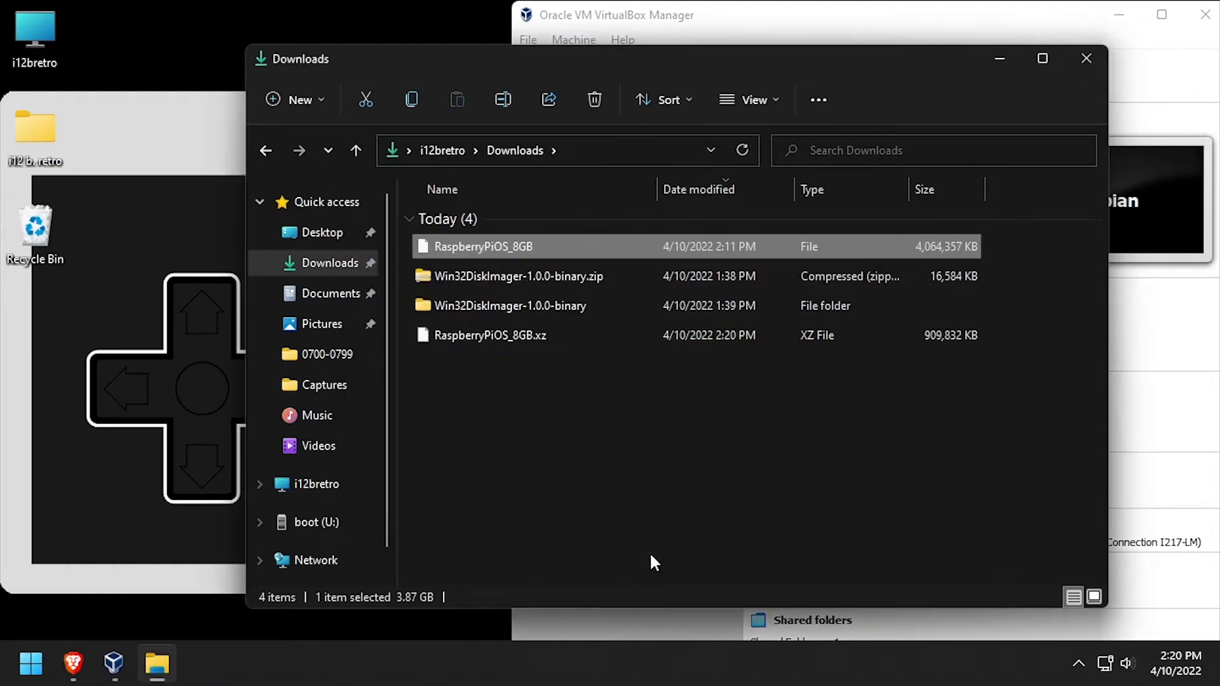
{"action": "left_click", "coordinate": [672, 548]}
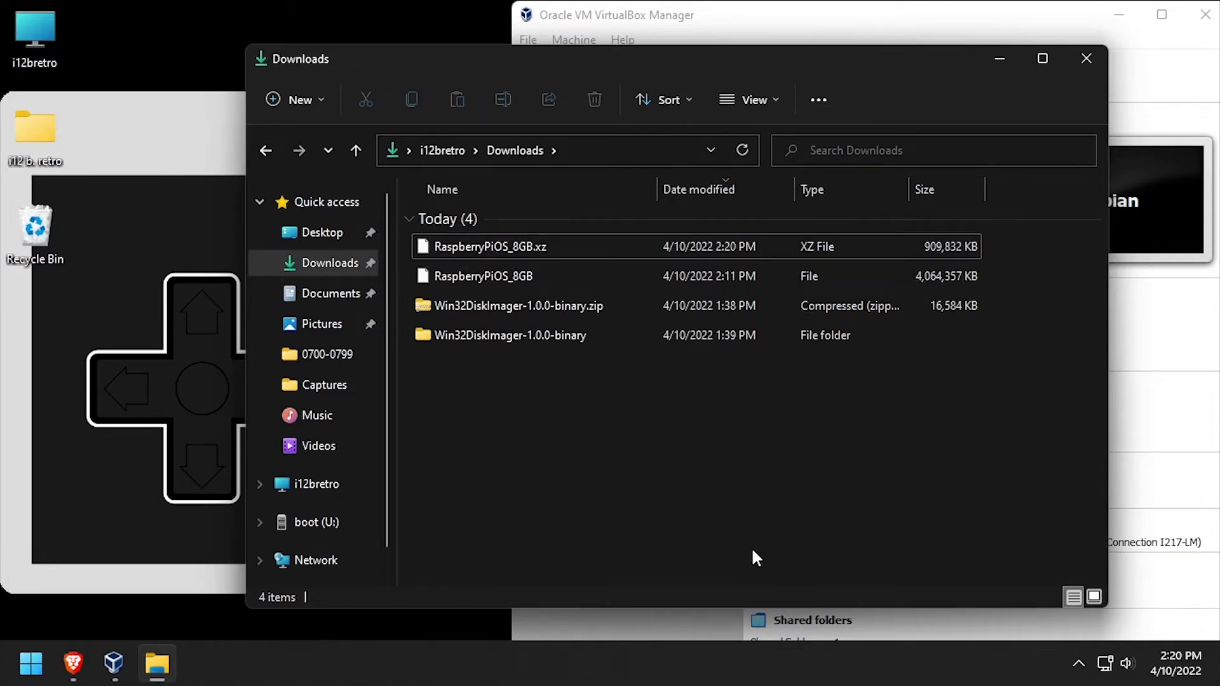
{"action": "left_click", "coordinate": [578, 253]}
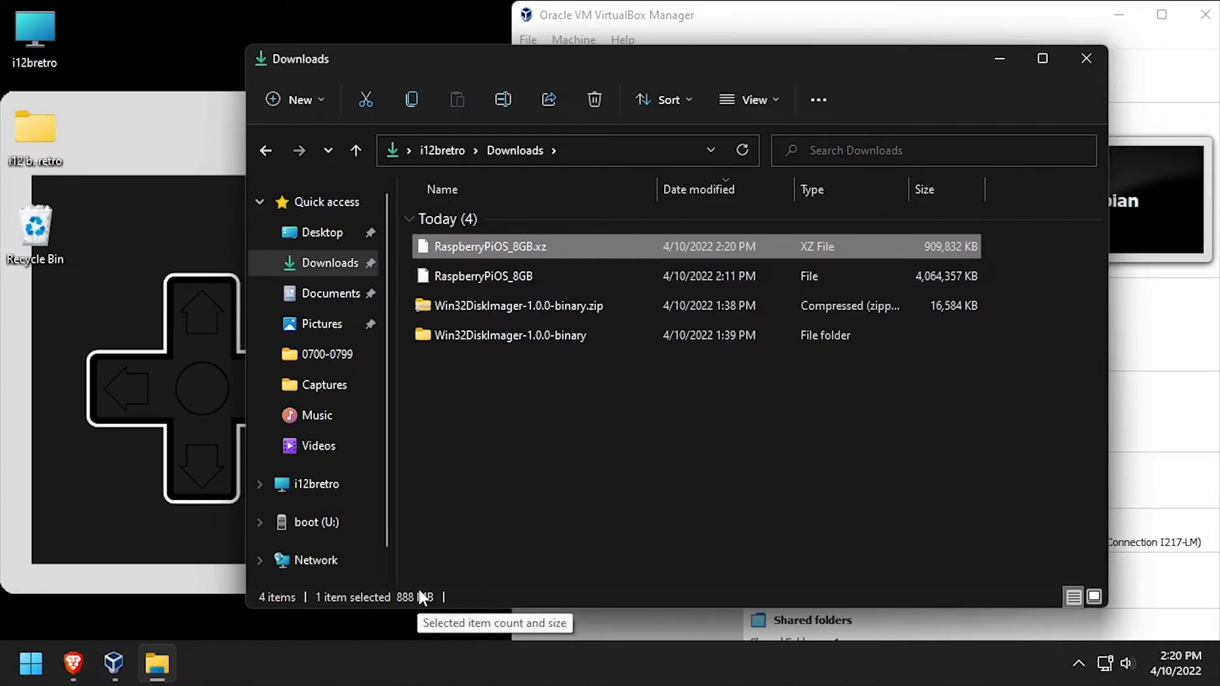
Step: Download and save the Windows Portable build of balenaEtcher from balena.io/etcher in a new Brave tab
{"action": "left_click", "coordinate": [73, 655]}
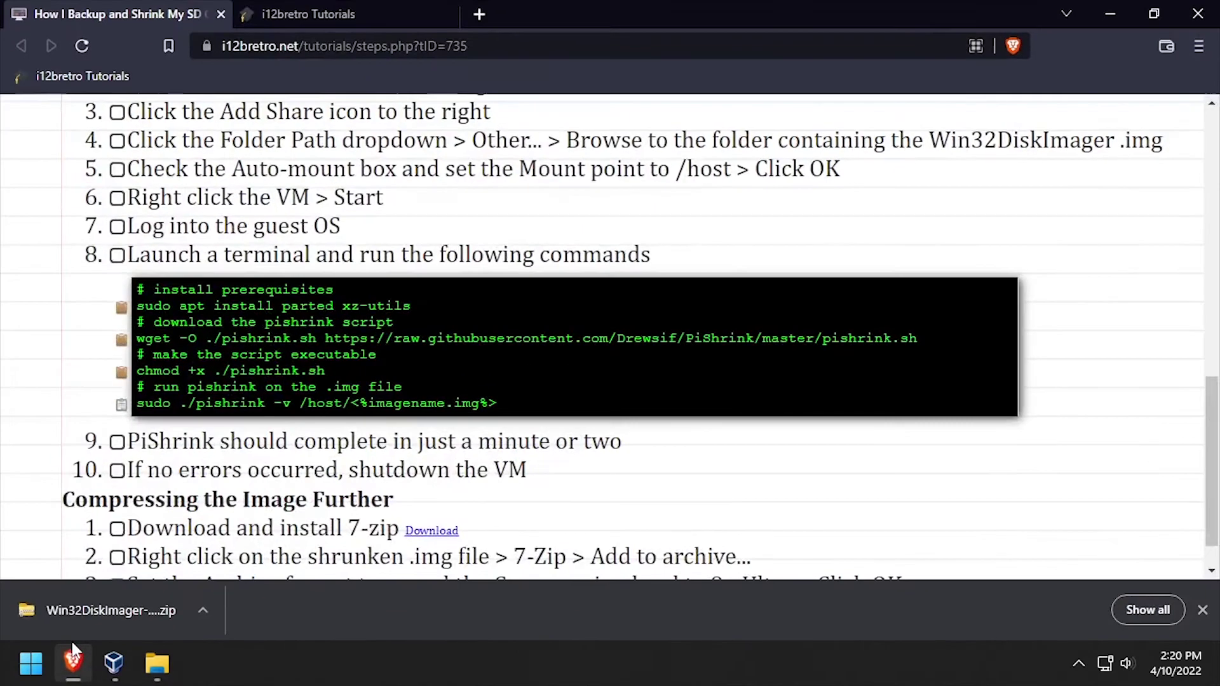
{"action": "key", "text": "ctrl+t"}
{"action": "type", "text": "balena.io/etcher"}
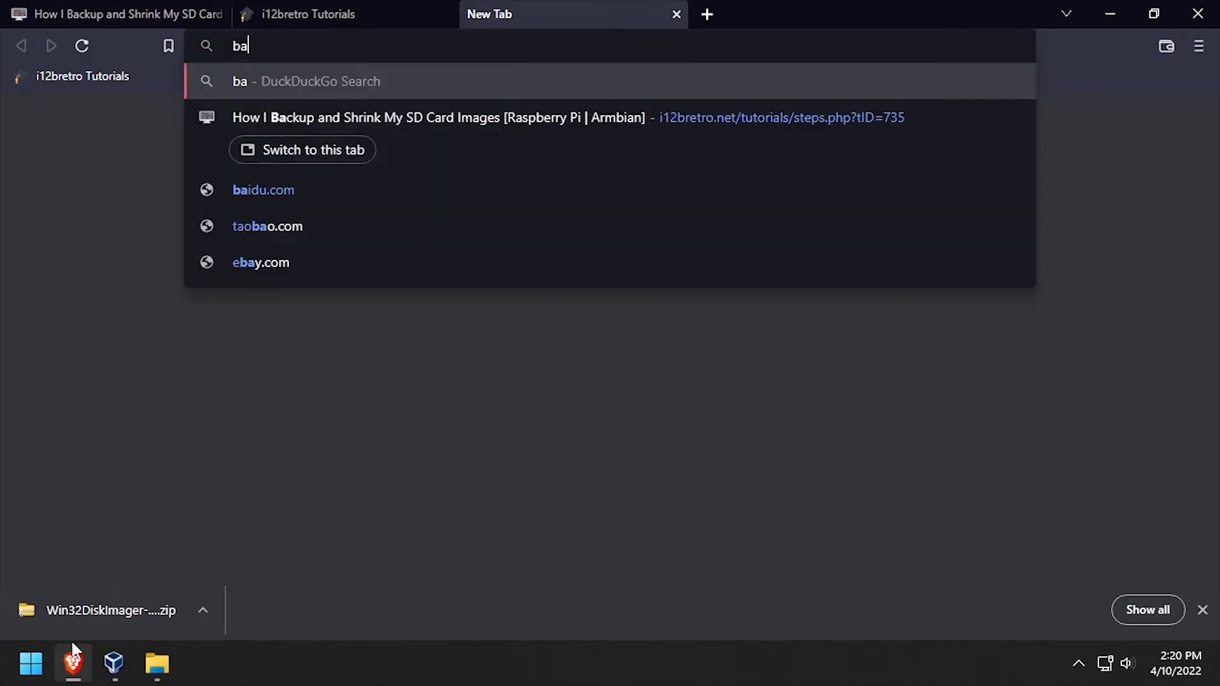
{"action": "key", "text": "Return"}
{"action": "scroll", "coordinate": [733, 411], "scroll_direction": "down", "scroll_amount": 4}
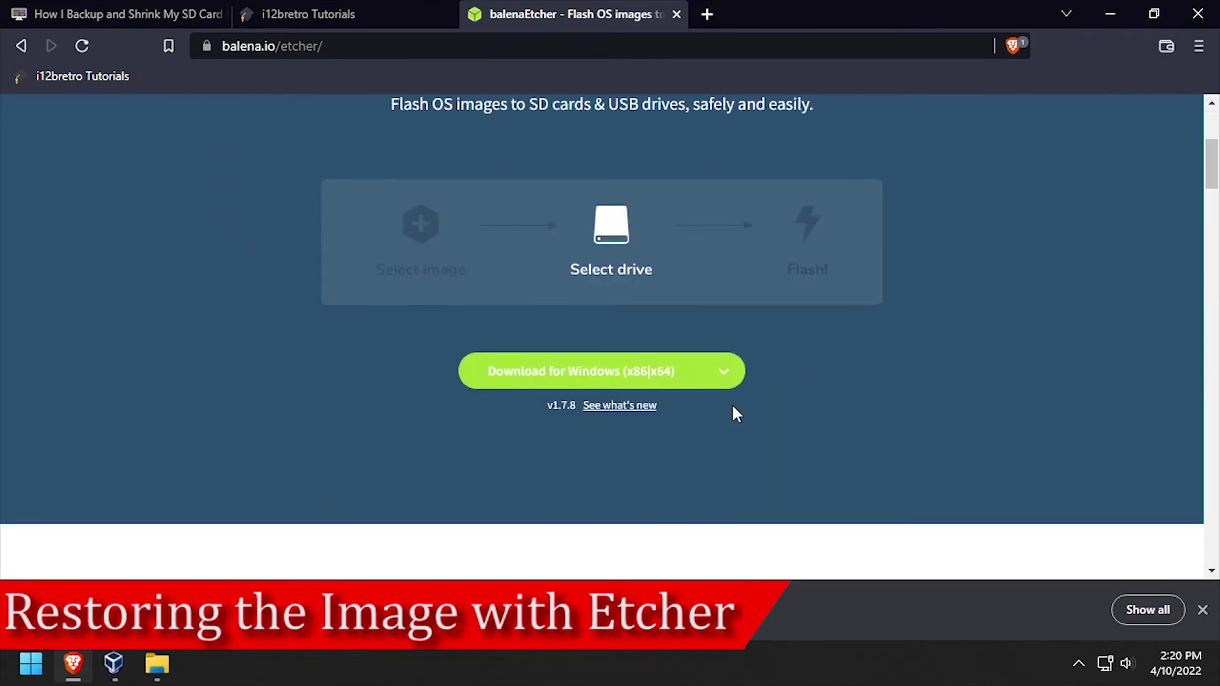
{"action": "left_click", "coordinate": [733, 384]}
{"action": "left_click", "coordinate": [665, 415]}
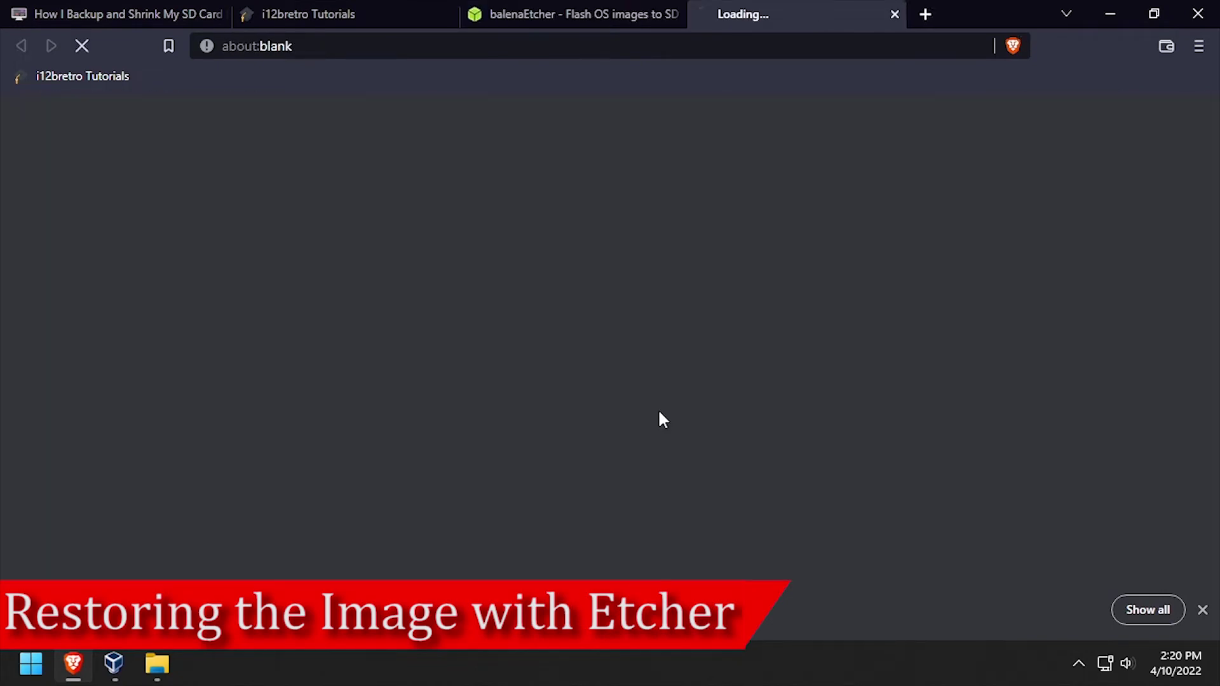
{"action": "left_click", "coordinate": [426, 415]}
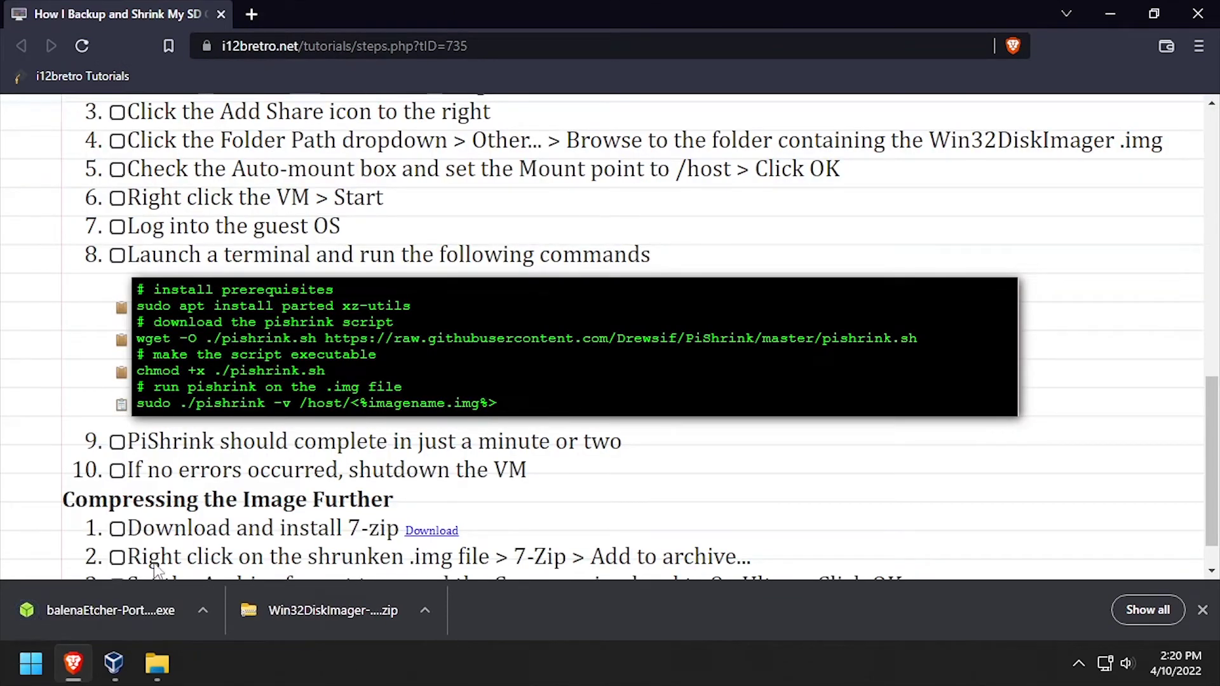
Step: Locate the downloaded balenaEtcher program in its folder and run it as administrator
{"action": "right_click", "coordinate": [135, 607]}
{"action": "left_click", "coordinate": [187, 559]}
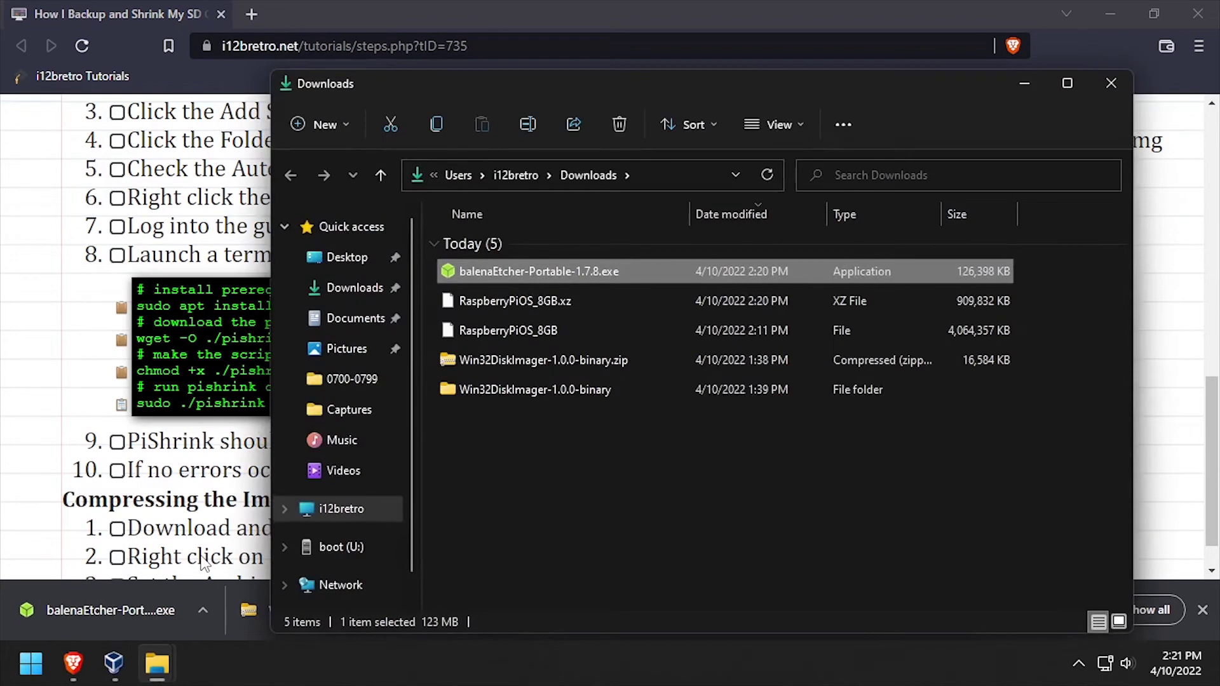
{"action": "right_click", "coordinate": [565, 271]}
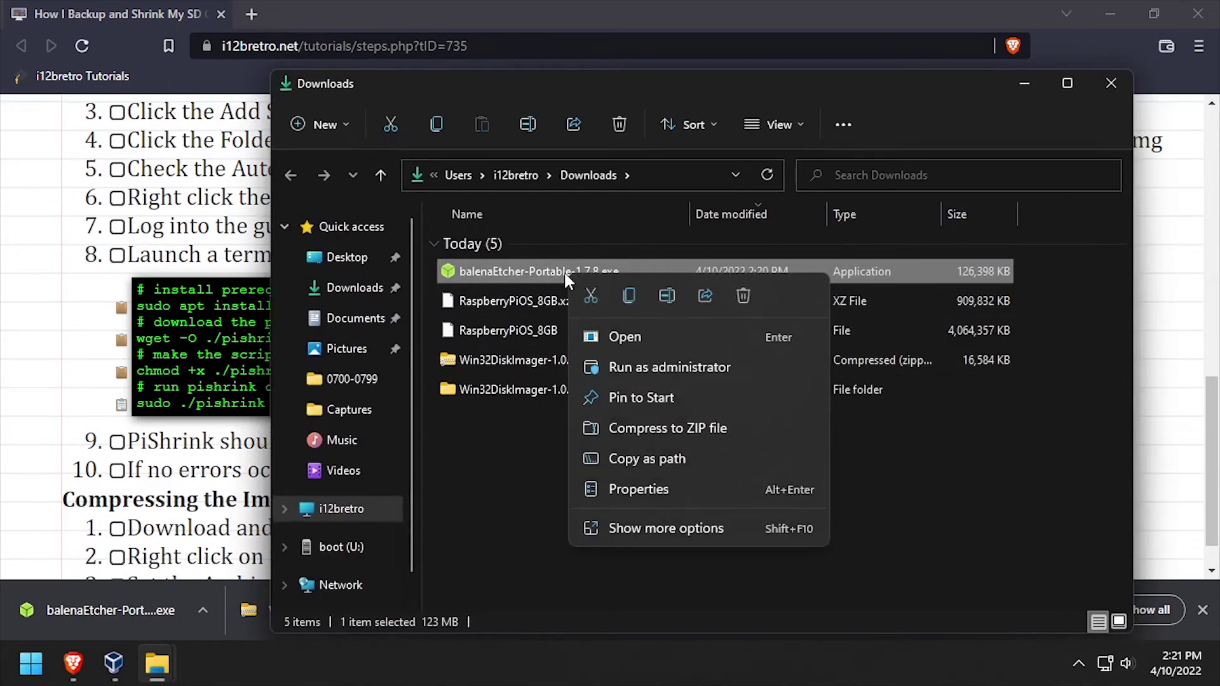
{"action": "left_click", "coordinate": [618, 367]}
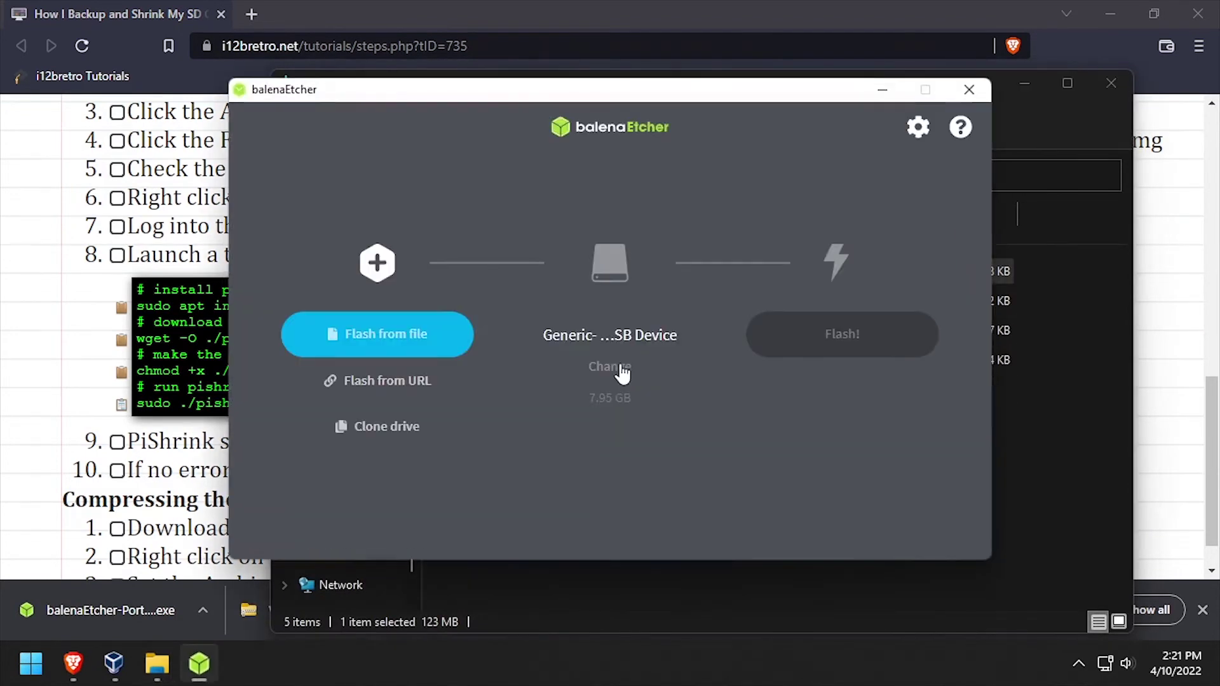
Step: Flash RaspberryPiOS_8GB.xz from Downloads onto the 7.95 GB Generic USB drive
{"action": "left_click", "coordinate": [441, 324]}
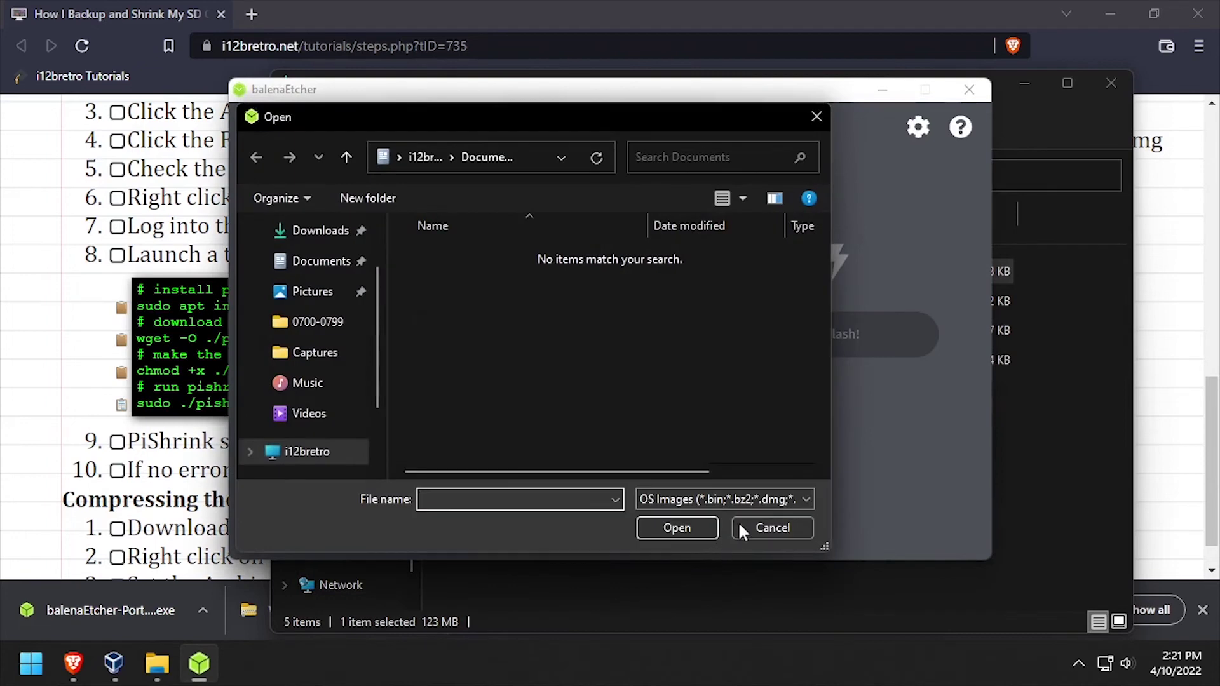
{"action": "left_click", "coordinate": [315, 236]}
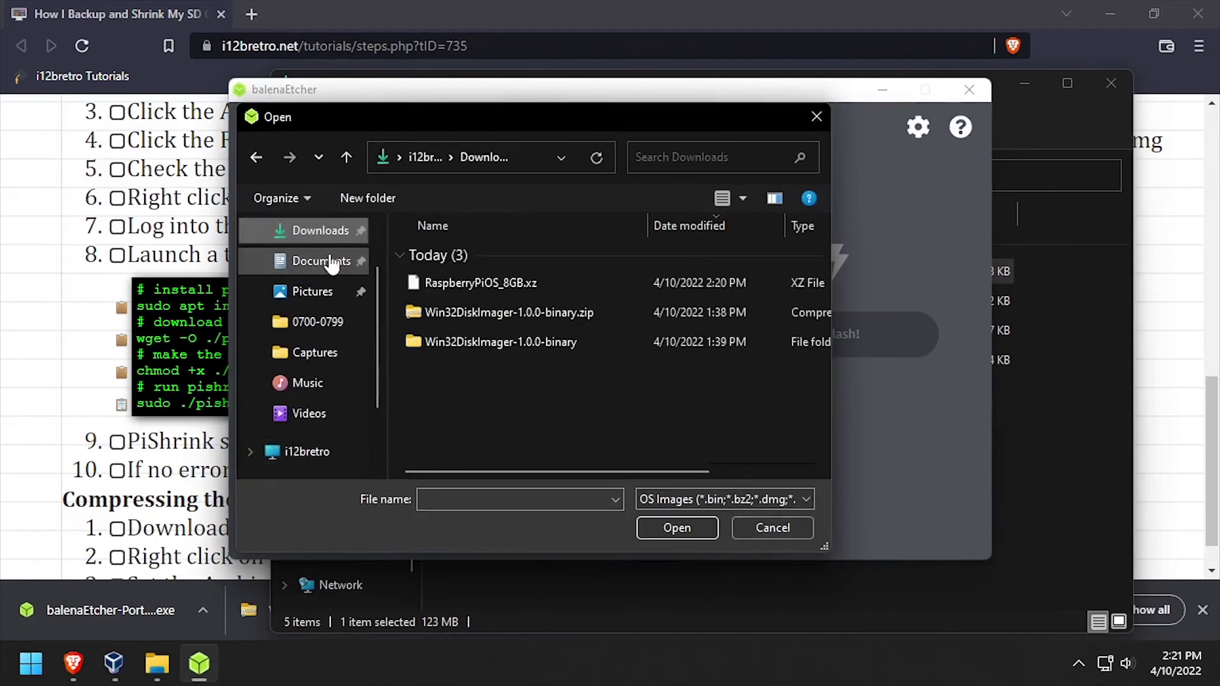
{"action": "left_click", "coordinate": [495, 284]}
{"action": "left_click", "coordinate": [676, 530]}
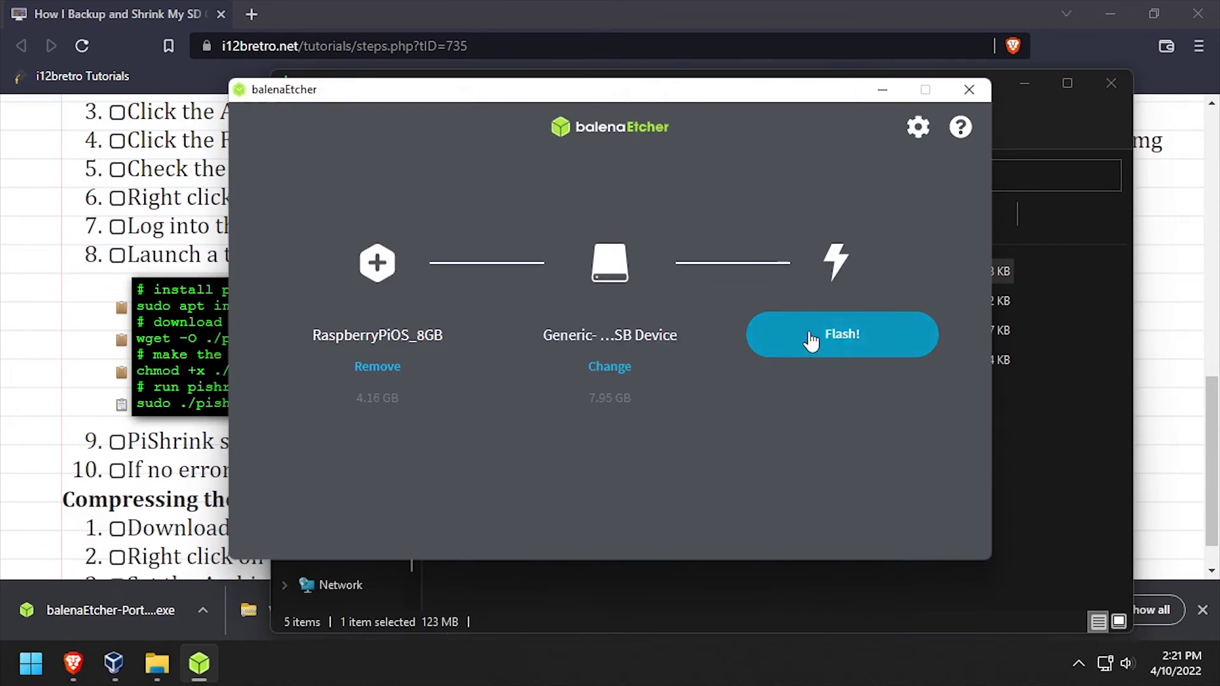
{"action": "left_click", "coordinate": [810, 333]}
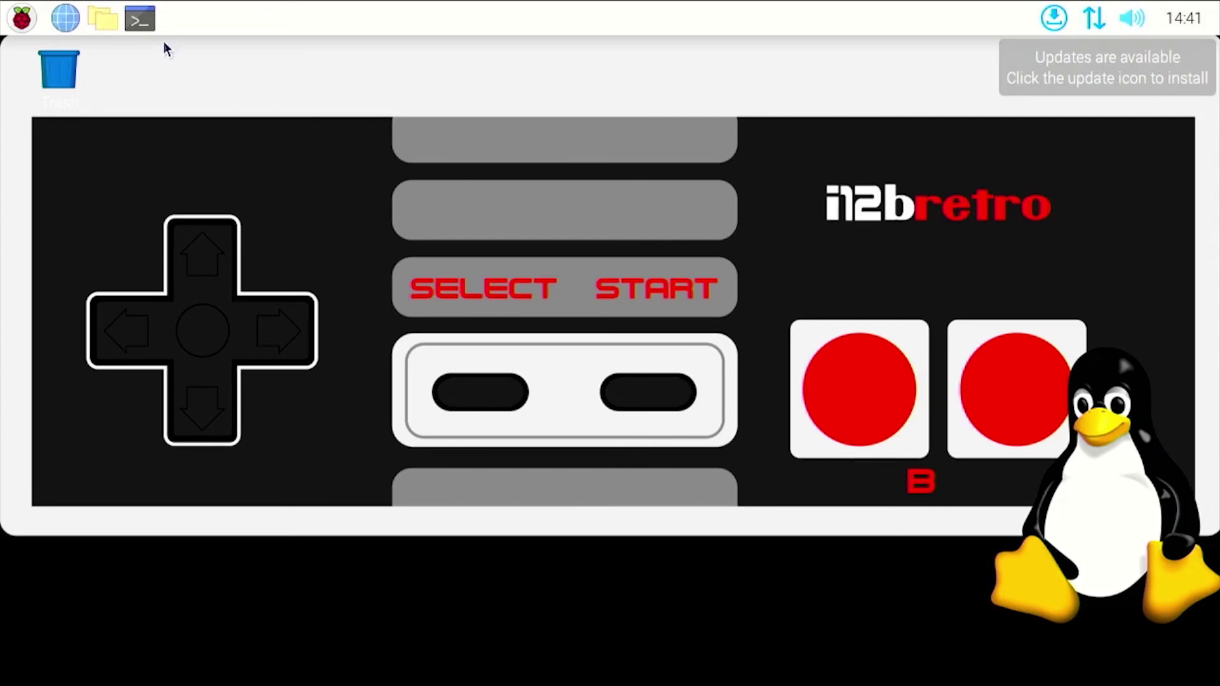
Step: In a Pi terminal, run neofetch and df -h to confirm the 7.0G root at 49% used
{"action": "left_click", "coordinate": [126, 25]}
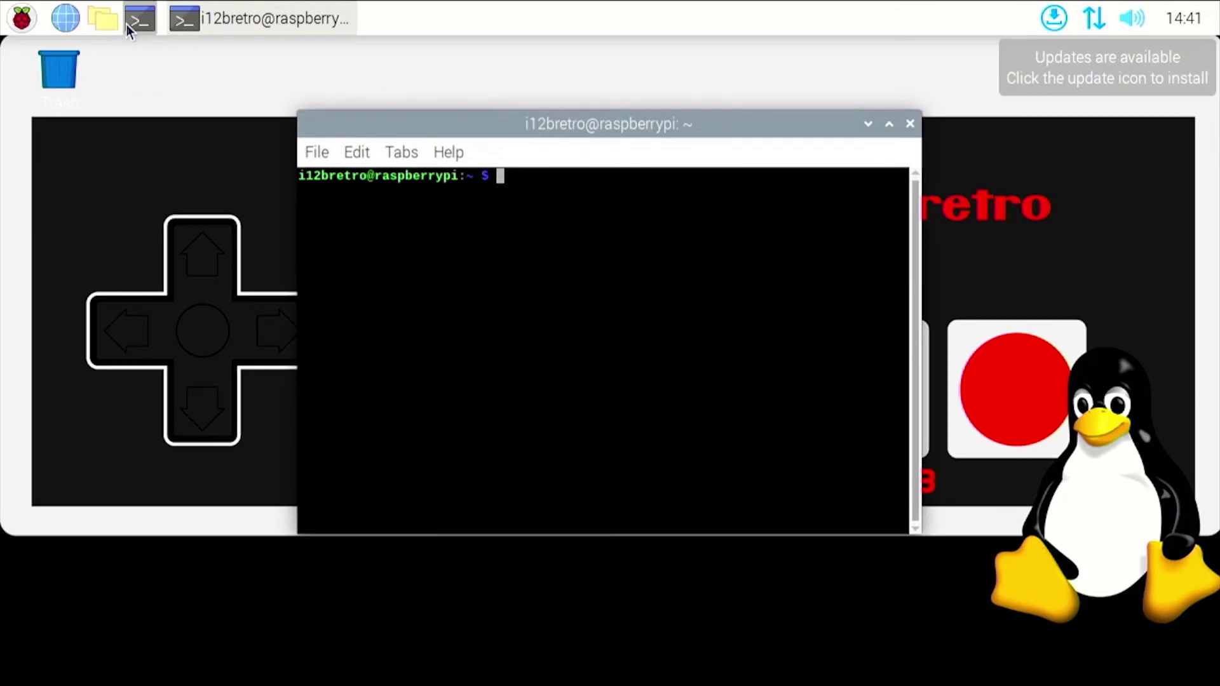
{"action": "type", "text": "neofetch"}
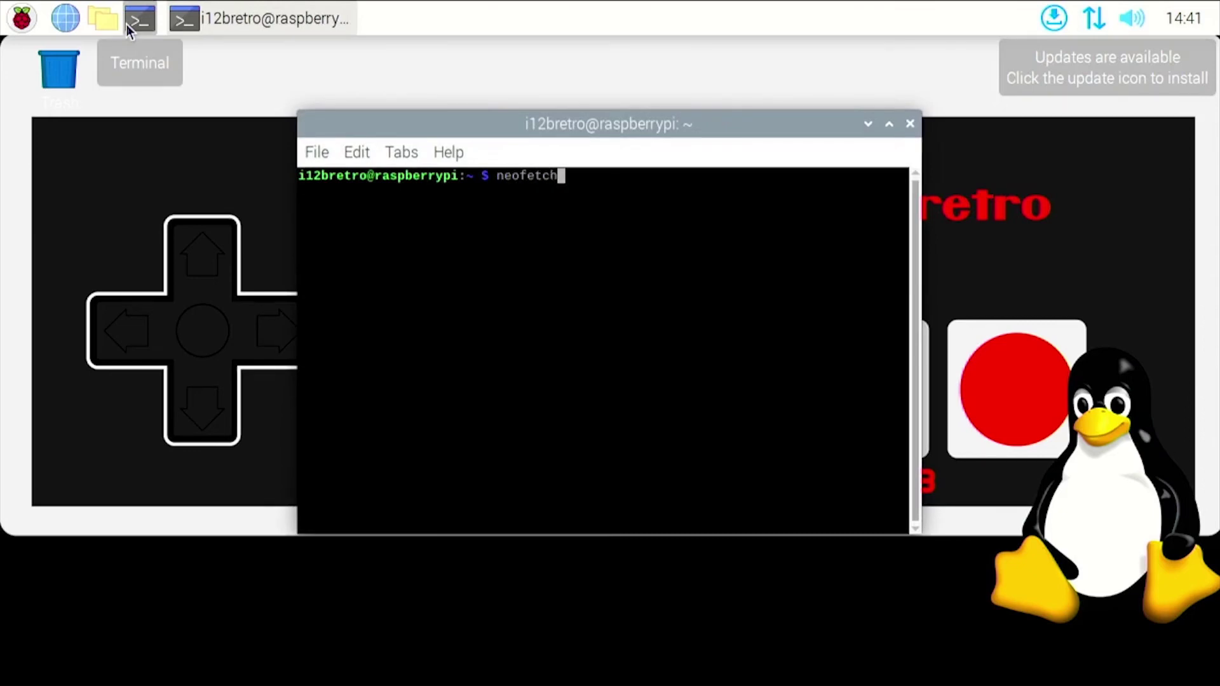
{"action": "key", "text": "Return"}
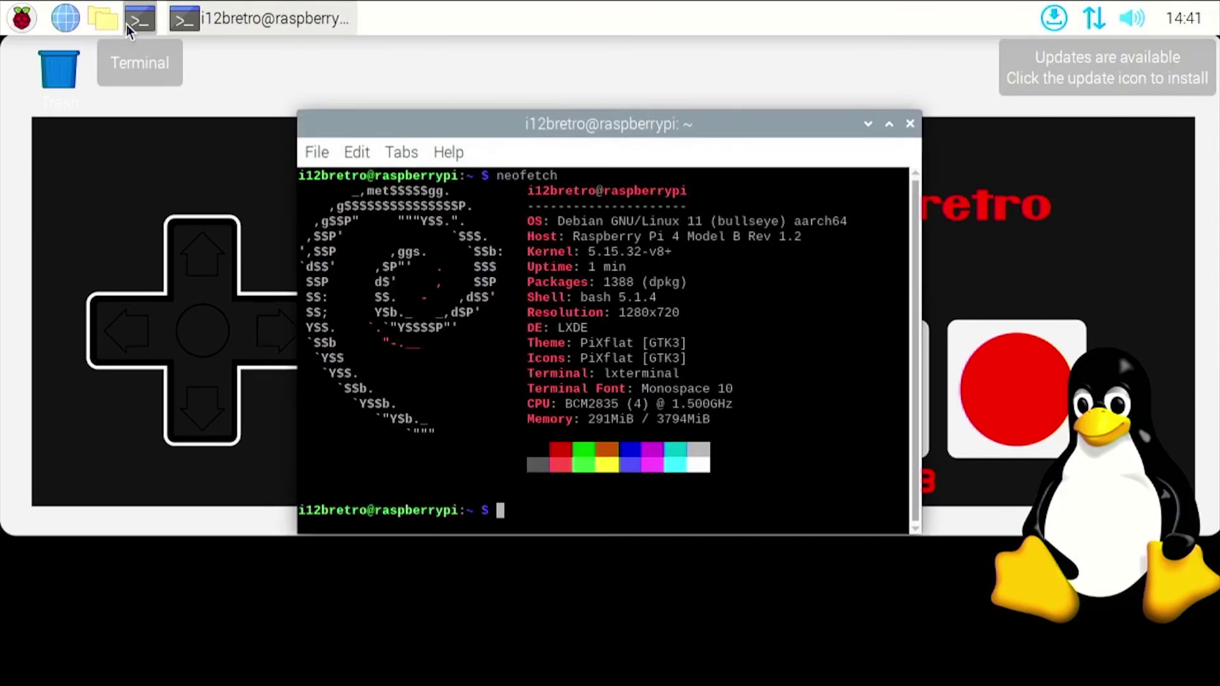
{"action": "type", "text": "df -h"}
{"action": "key", "text": "Return"}
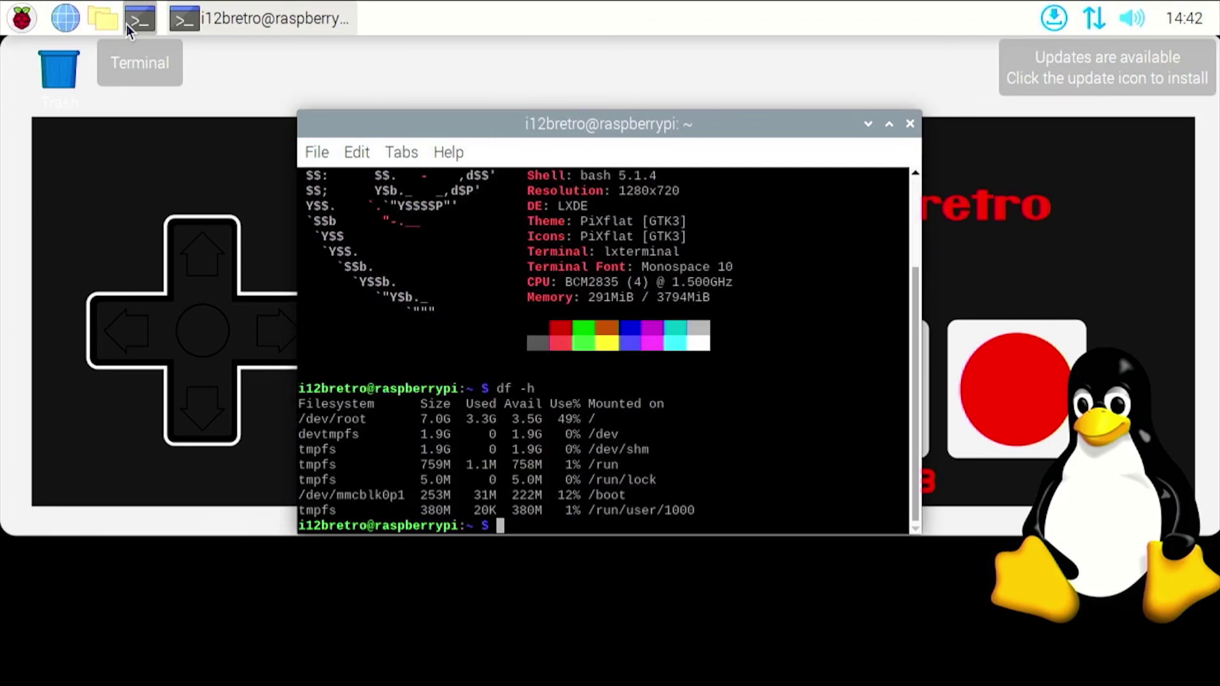